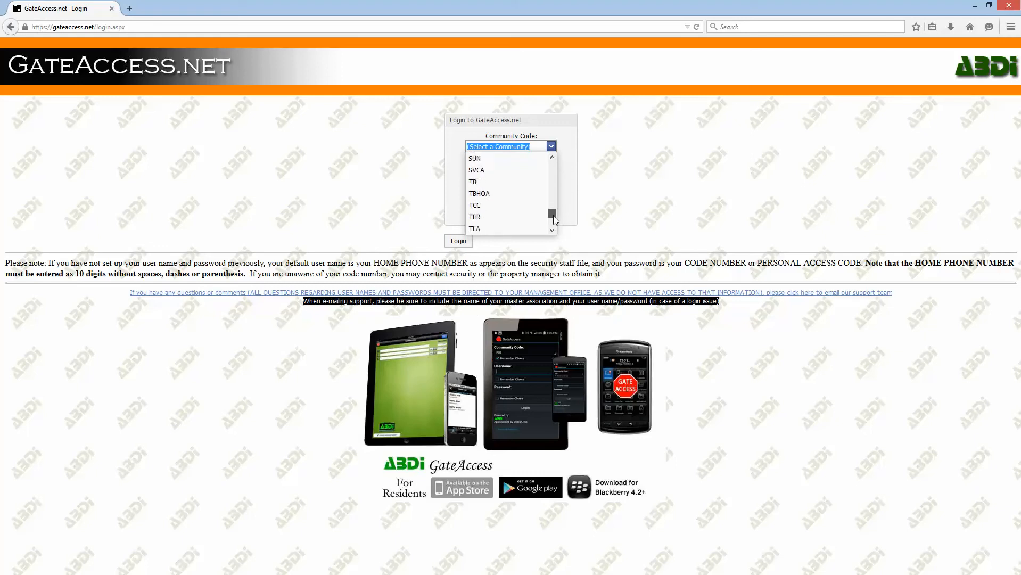
Log in to the TLA community with the account's user name and password, and dismiss the offer to remember the password
{"action": "left_click", "coordinate": [481, 202]}
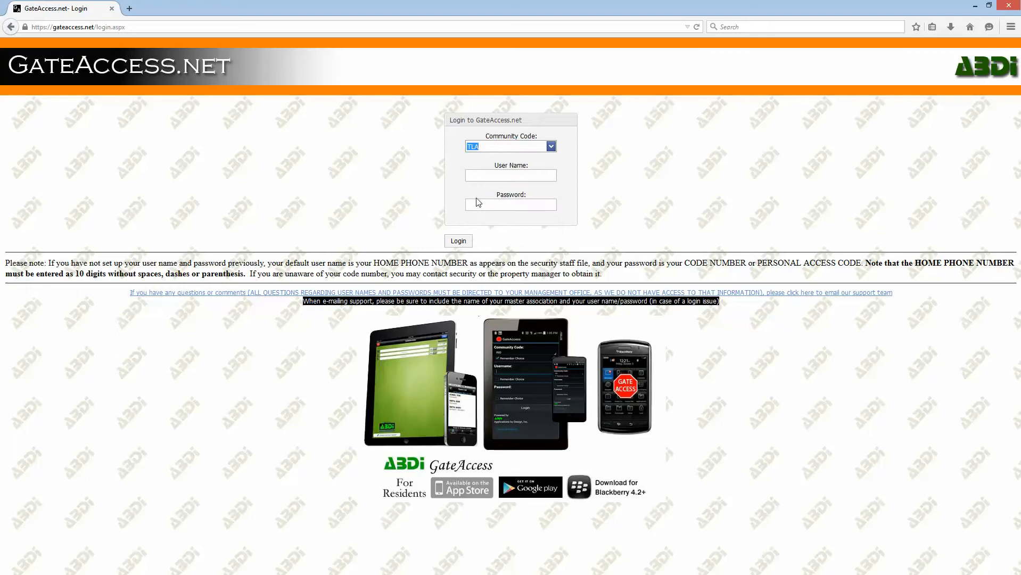
{"action": "left_click", "coordinate": [486, 174]}
{"action": "type", "text": "a"}
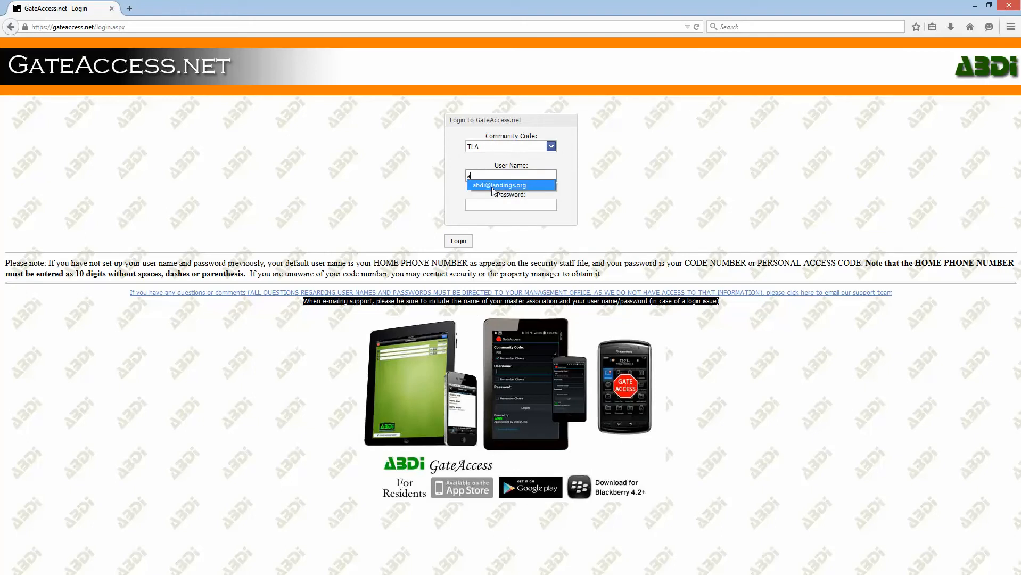
{"action": "left_click", "coordinate": [492, 185]}
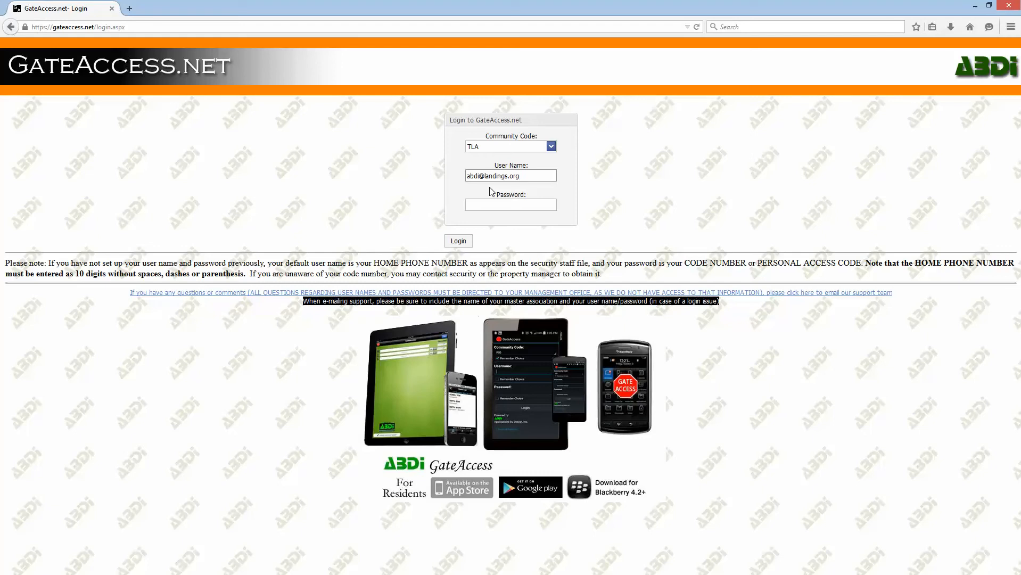
{"action": "left_click", "coordinate": [482, 206]}
{"action": "type", "text": "••••"}
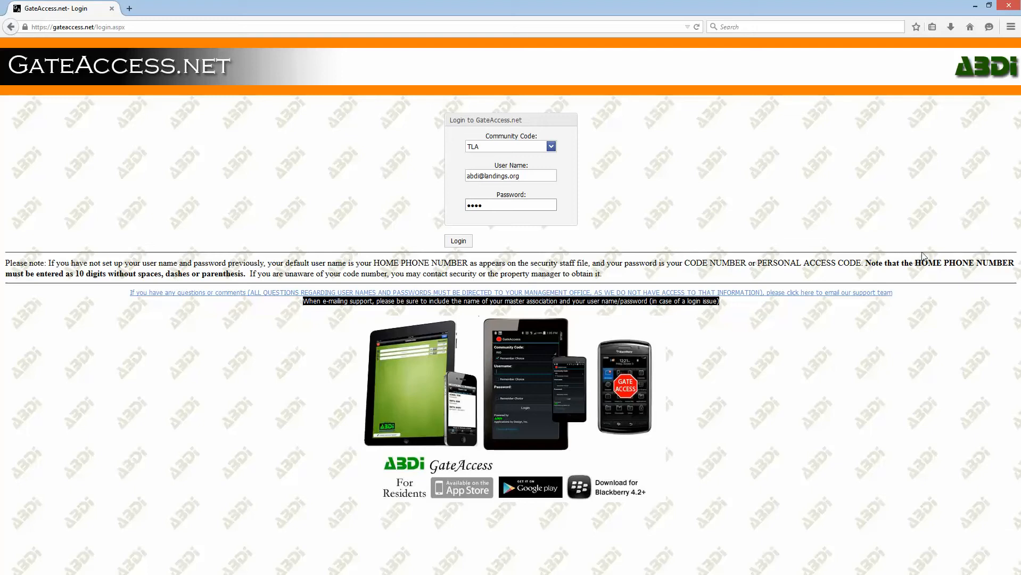
{"action": "left_click", "coordinate": [466, 242]}
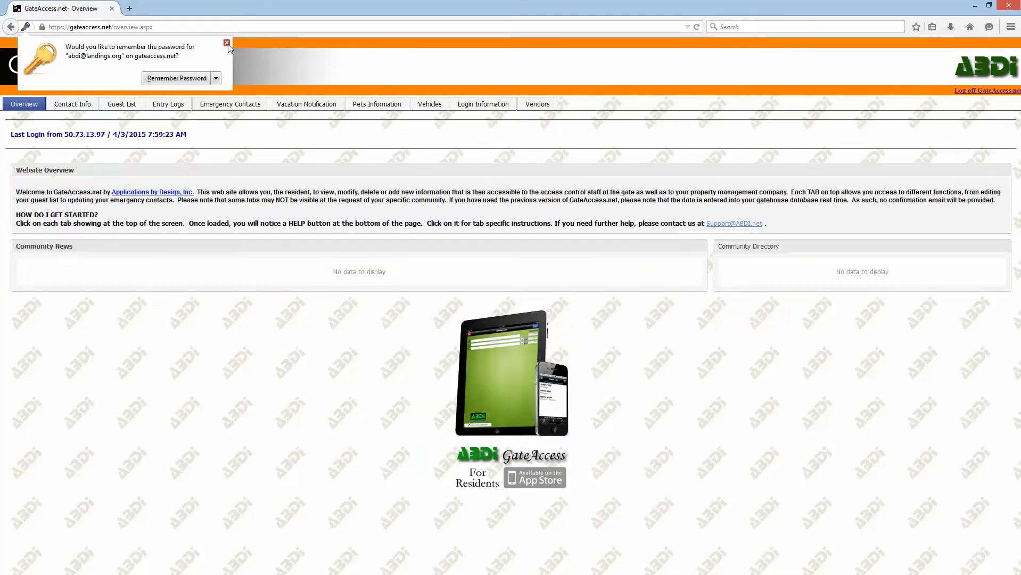
{"action": "left_click", "coordinate": [228, 43]}
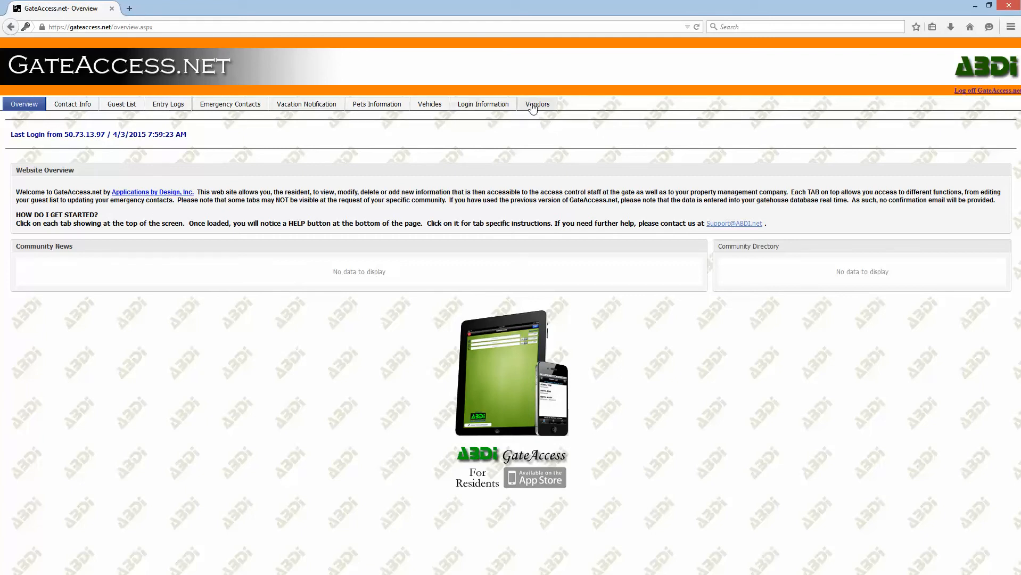
In the resident contact information, set the provider of the first cell phone to AT-T for text notifications
{"action": "left_click", "coordinate": [76, 108]}
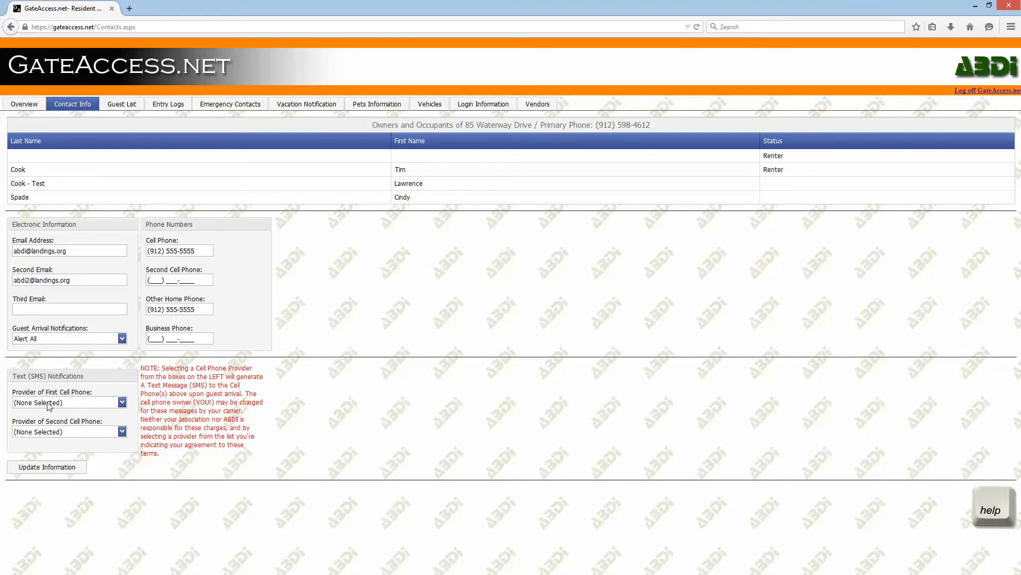
{"action": "left_click", "coordinate": [123, 403]}
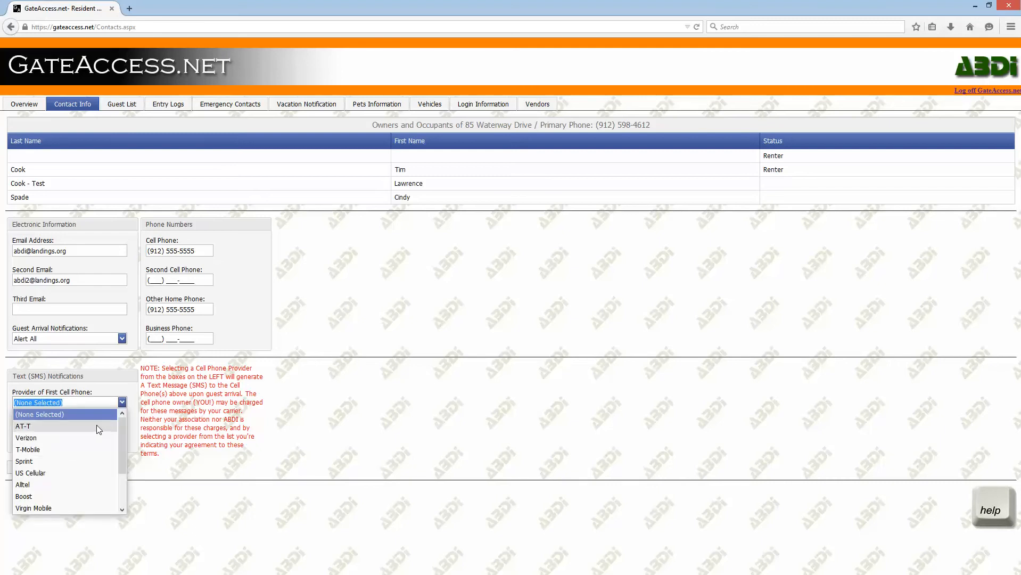
{"action": "left_click", "coordinate": [98, 428]}
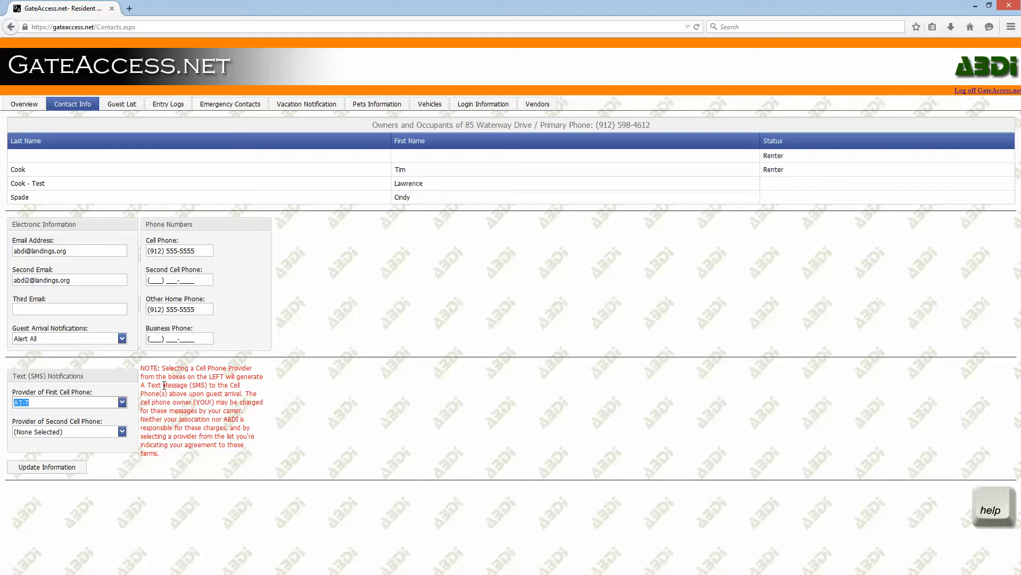
Check the guest arrival notification choices and the page's quick help, and save the updated contact information
{"action": "left_click", "coordinate": [122, 340]}
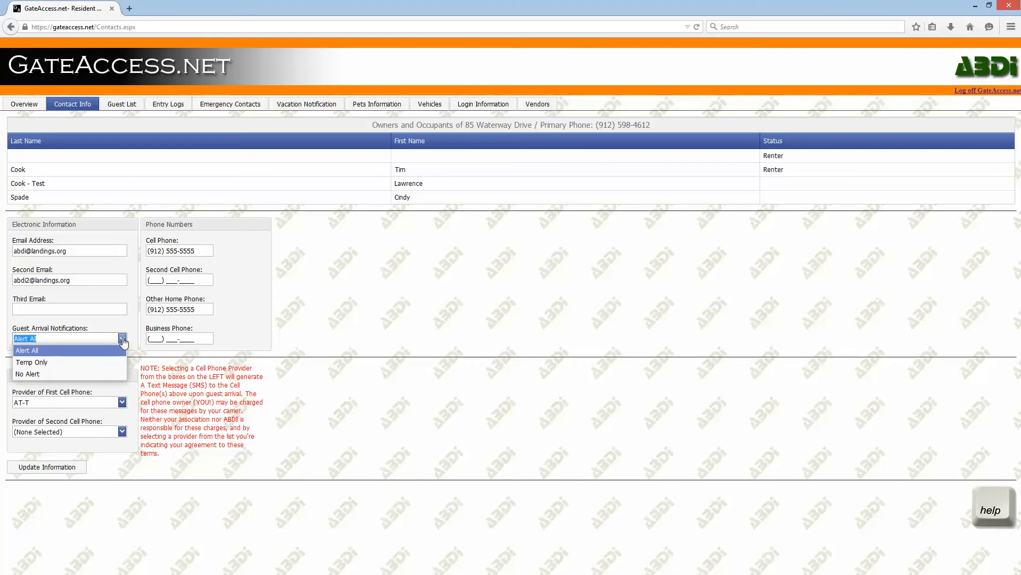
{"action": "left_click", "coordinate": [302, 325]}
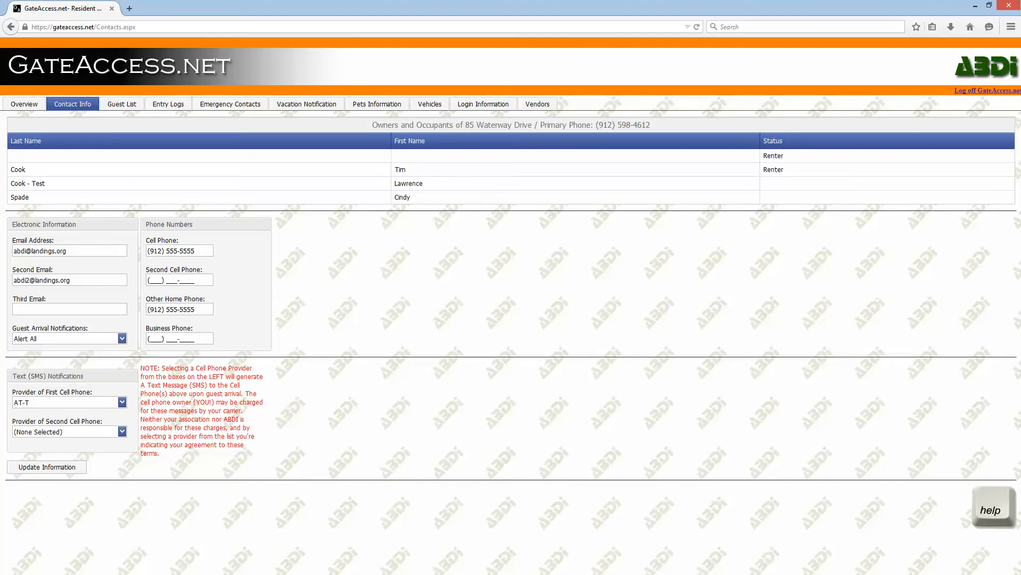
{"action": "left_click", "coordinate": [996, 506]}
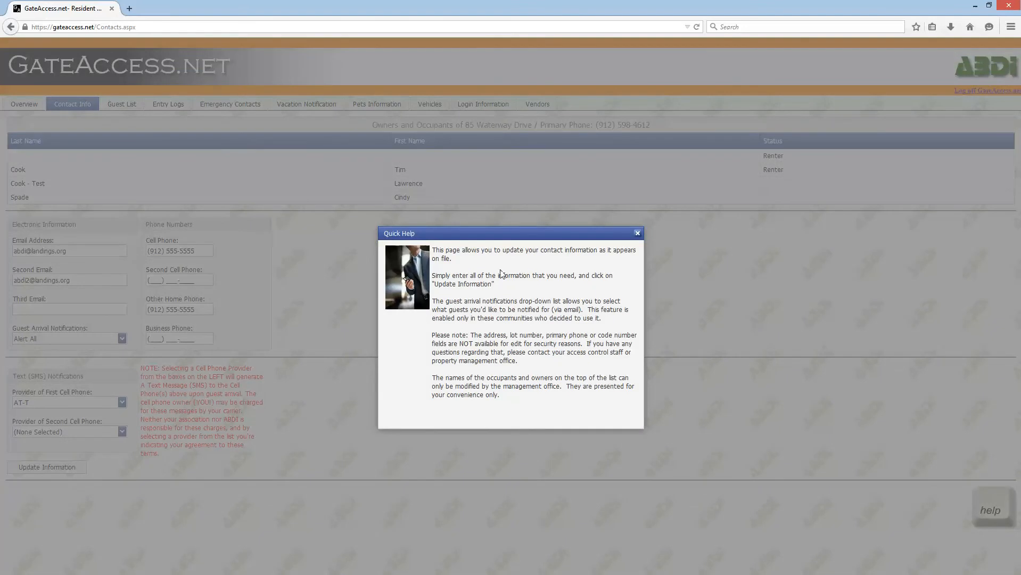
{"action": "left_click", "coordinate": [637, 234]}
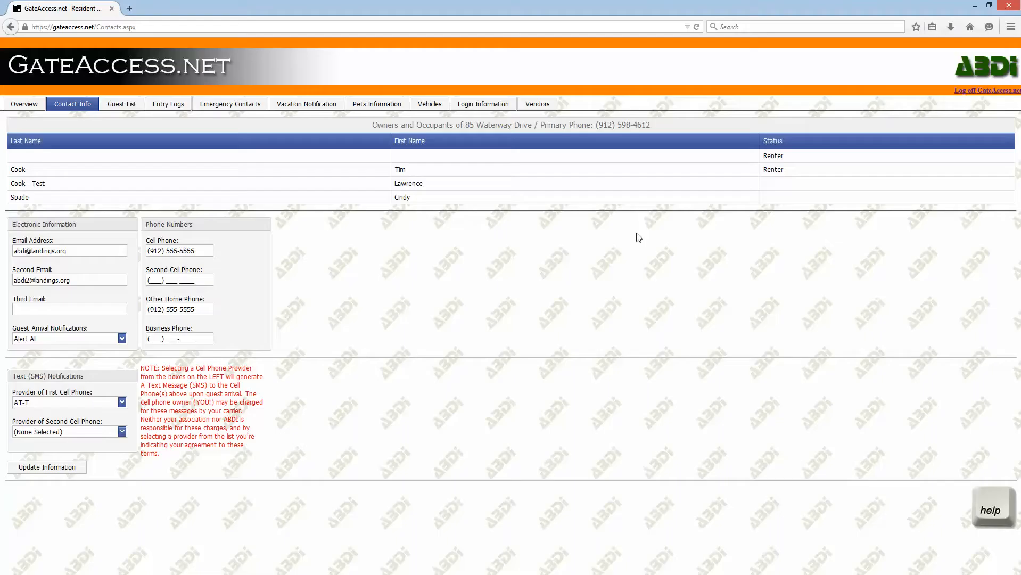
{"action": "left_click", "coordinate": [55, 468]}
Start a new guest entry in the guest list and enter the guest's last and first name
{"action": "left_click", "coordinate": [118, 103]}
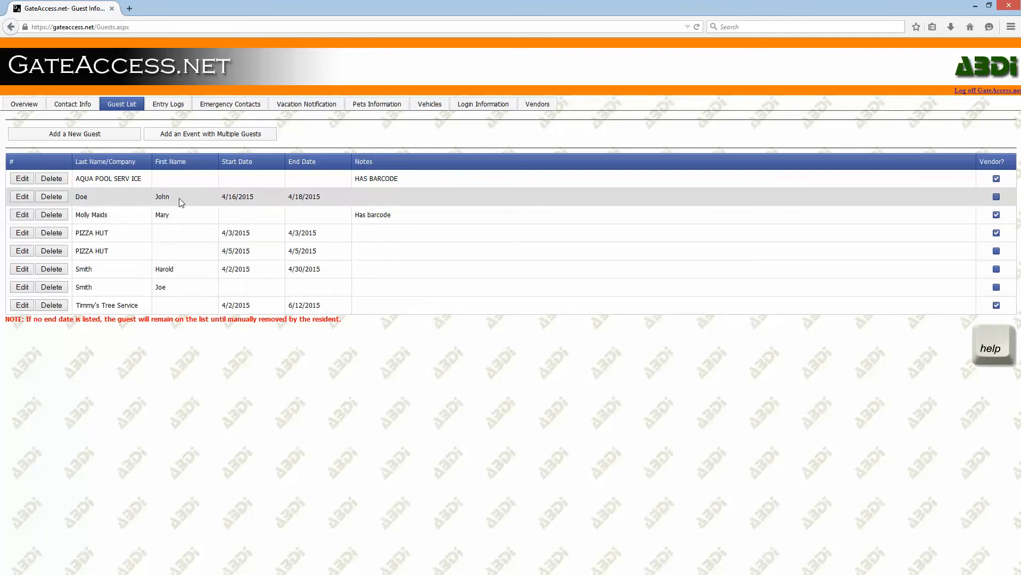
{"action": "left_click", "coordinate": [100, 137]}
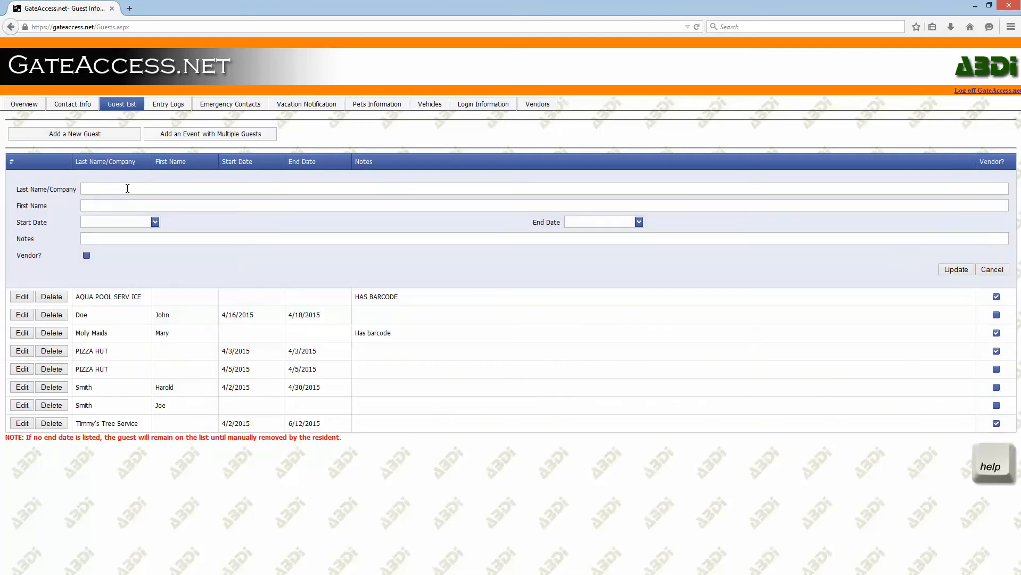
{"action": "left_click", "coordinate": [127, 189]}
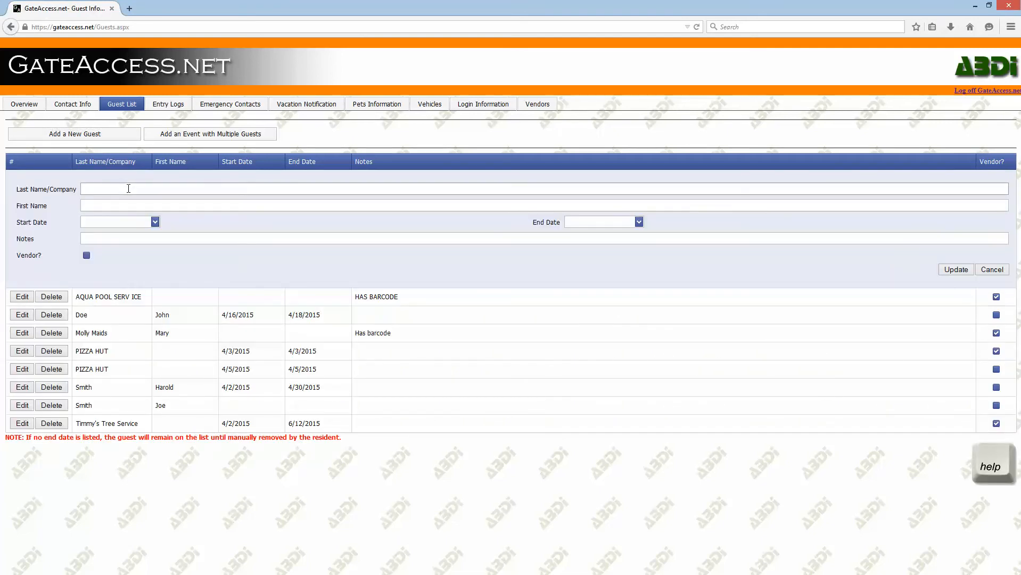
{"action": "type", "text": "Doe"}
{"action": "type", "text": "Jane"}
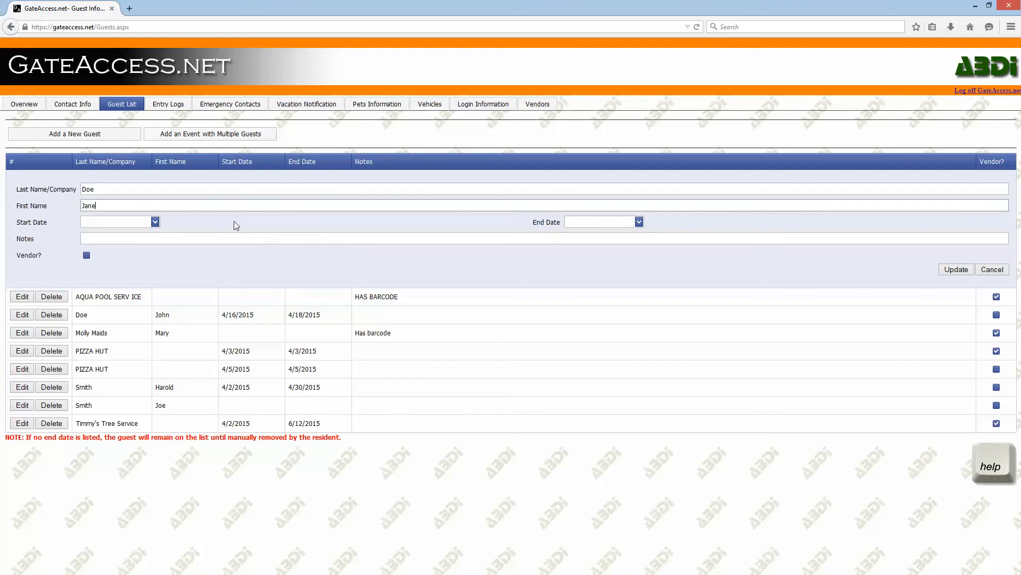
Set the new guest's start date to 4/3/2015 and end date to 4/6/2015, leave the notes empty, and save the entry
{"action": "left_click", "coordinate": [155, 222]}
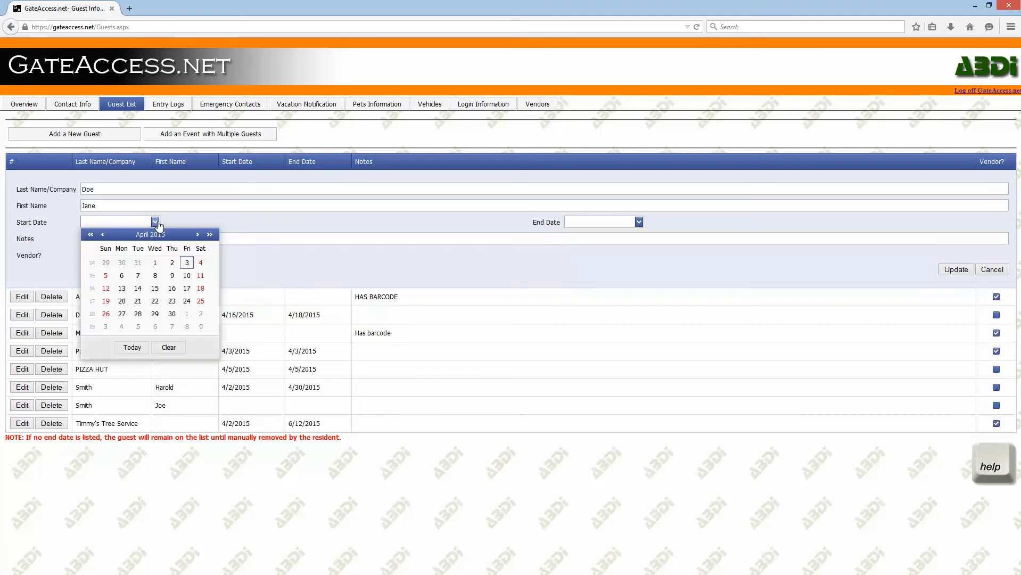
{"action": "left_click", "coordinate": [187, 261]}
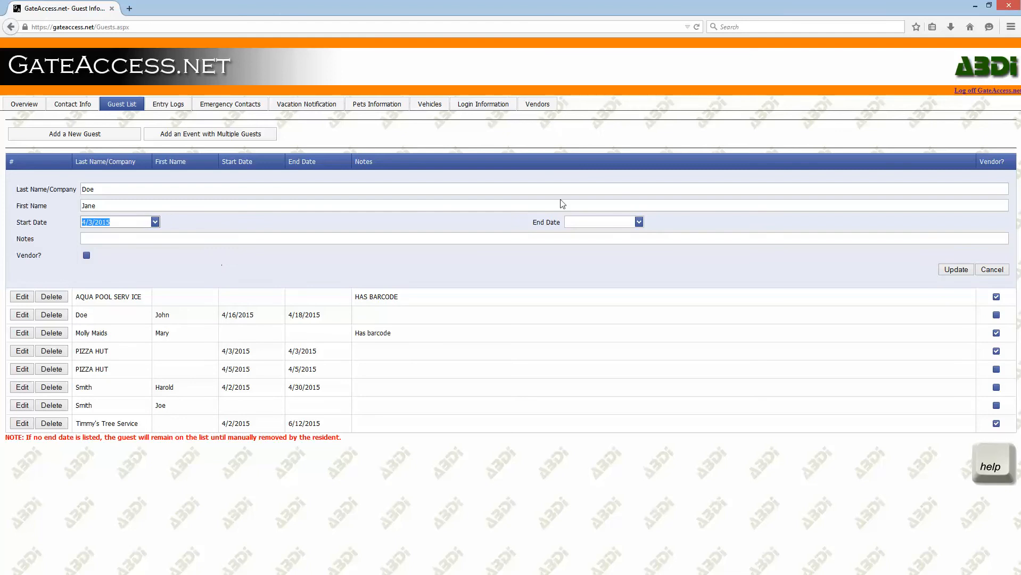
{"action": "left_click", "coordinate": [640, 222]}
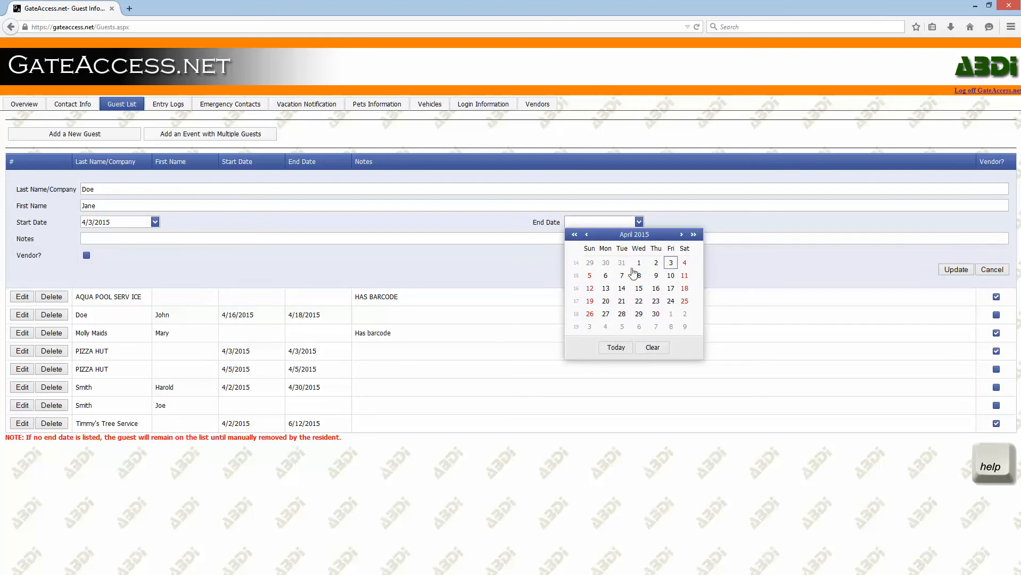
{"action": "left_click", "coordinate": [605, 276]}
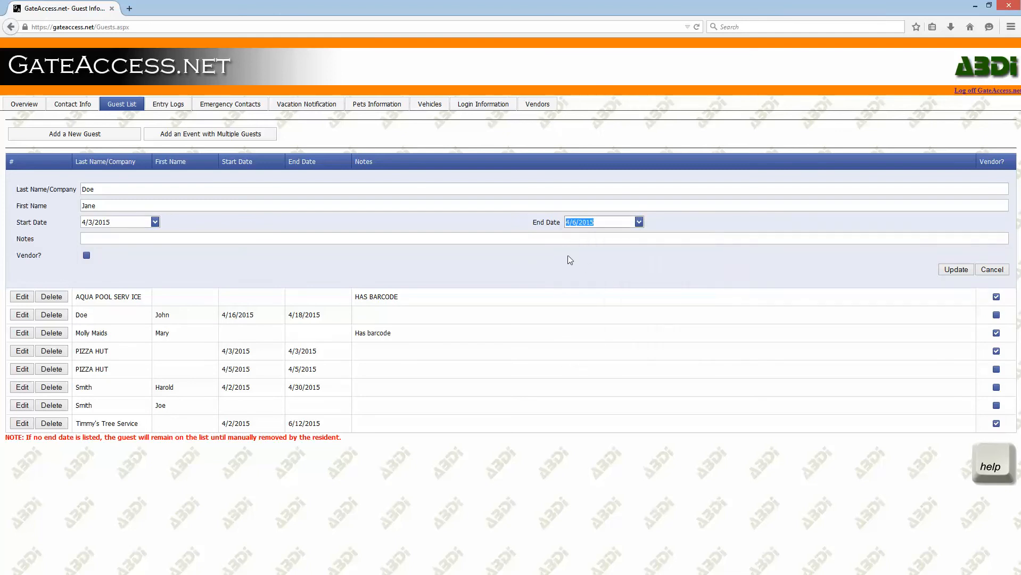
{"action": "left_click", "coordinate": [479, 239]}
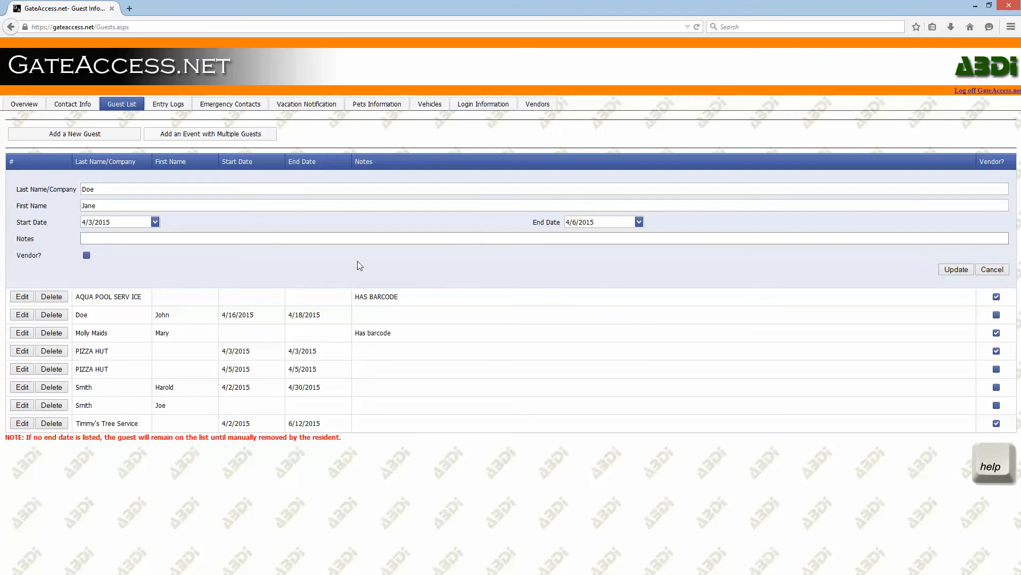
{"action": "left_click", "coordinate": [957, 271]}
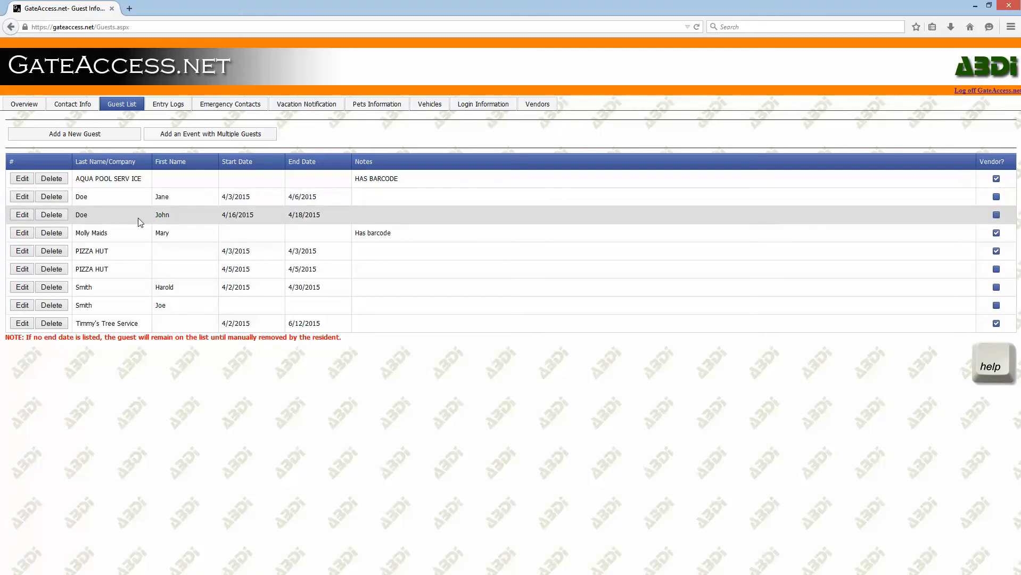
Look over the Molly Maids guest entry, the contact notification settings and the gate entry logs without changing anything
{"action": "left_click", "coordinate": [20, 234]}
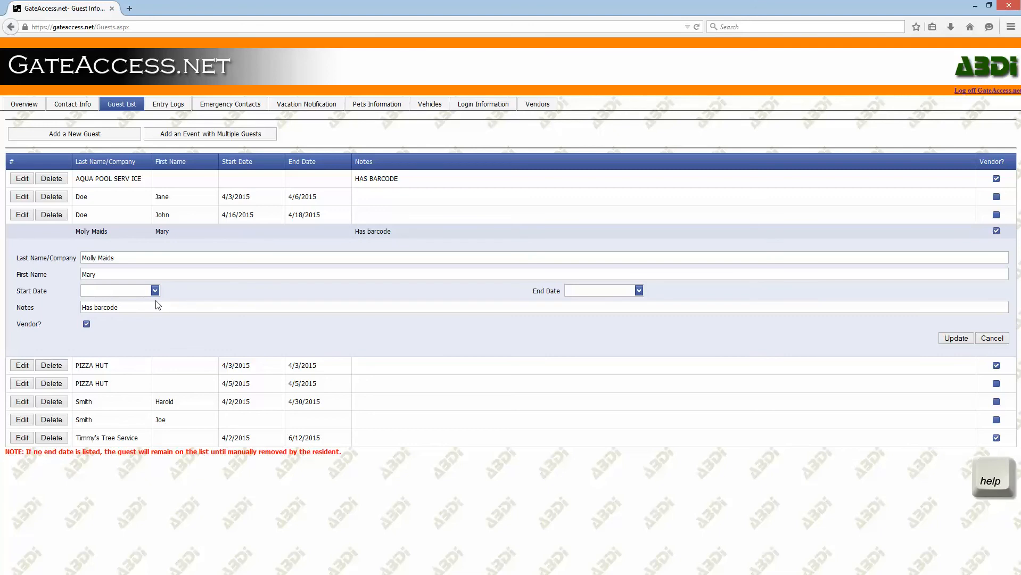
{"action": "left_click", "coordinate": [78, 106]}
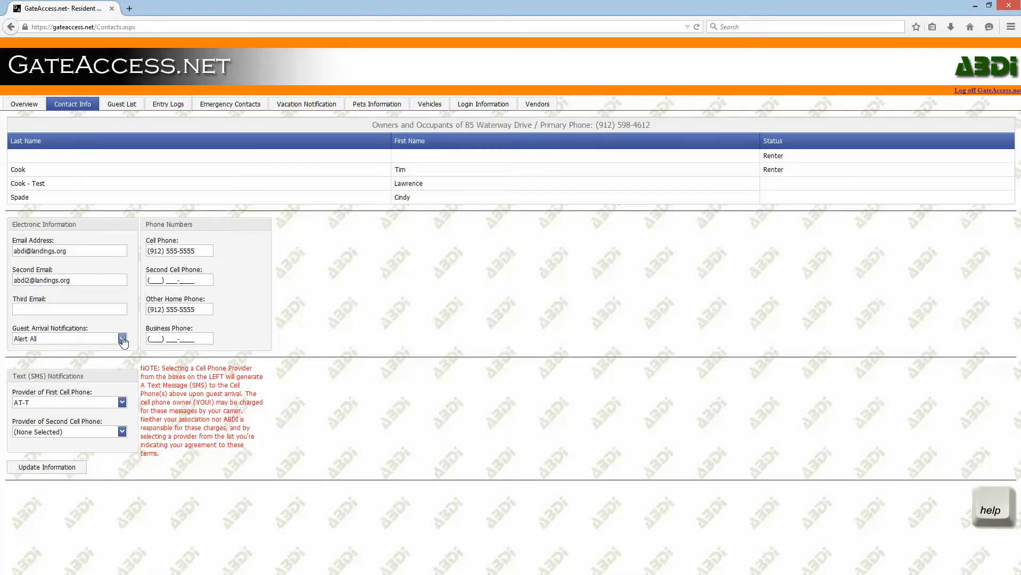
{"action": "left_click", "coordinate": [128, 106]}
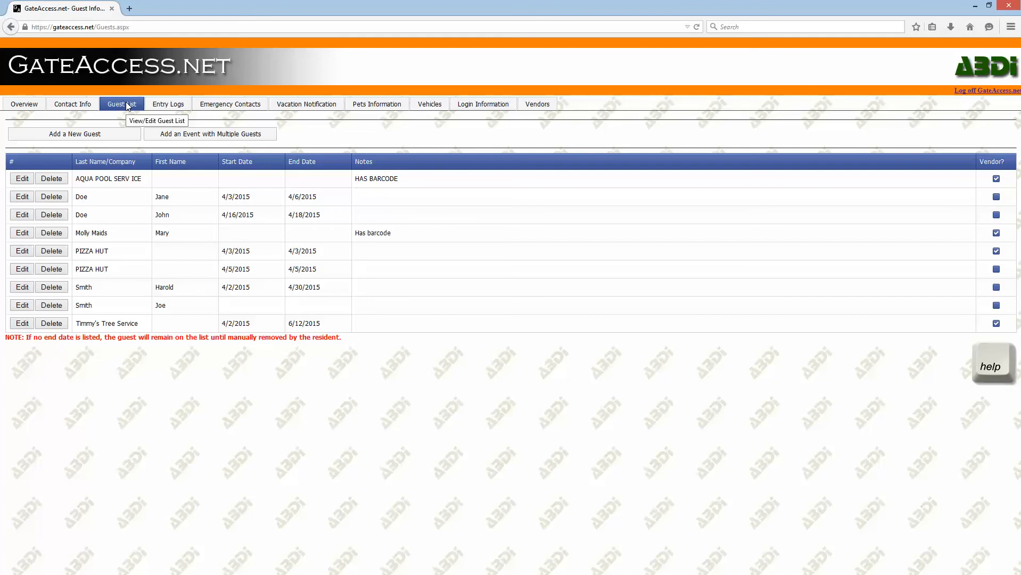
{"action": "left_click", "coordinate": [169, 106]}
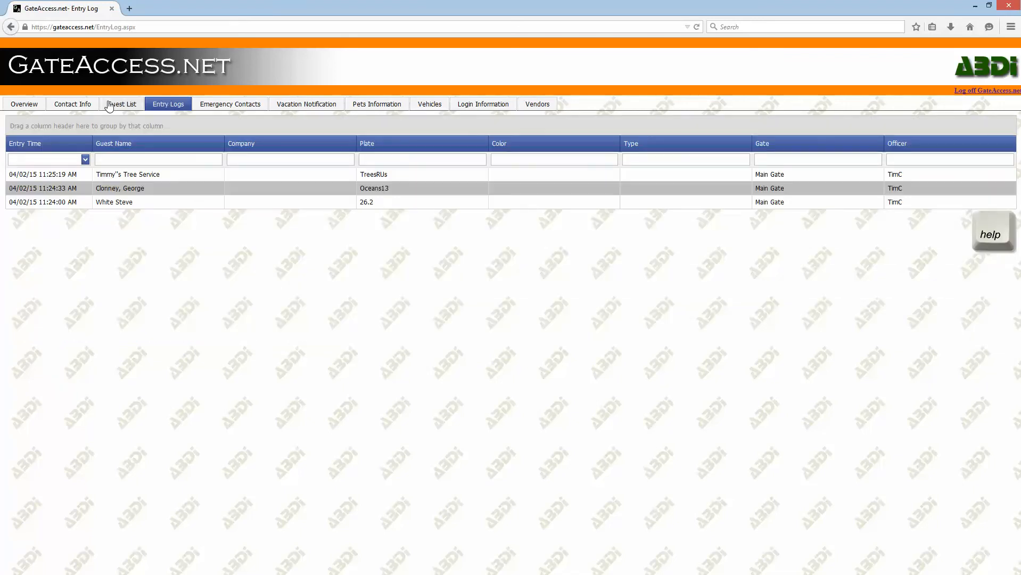
Start an event with multiple guests from the guest list and set the event date to 4/4/2015
{"action": "left_click", "coordinate": [109, 105]}
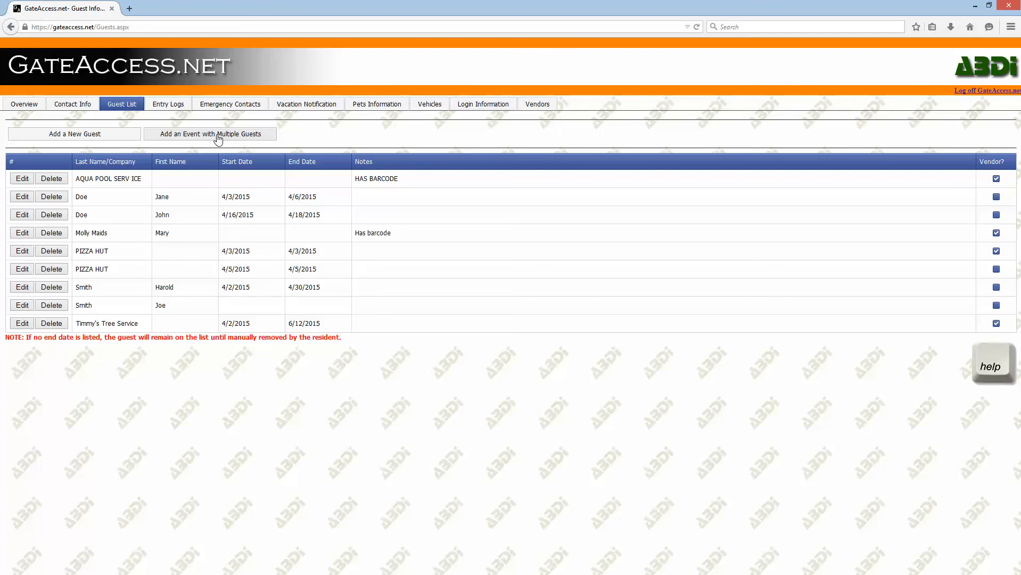
{"action": "left_click", "coordinate": [218, 137]}
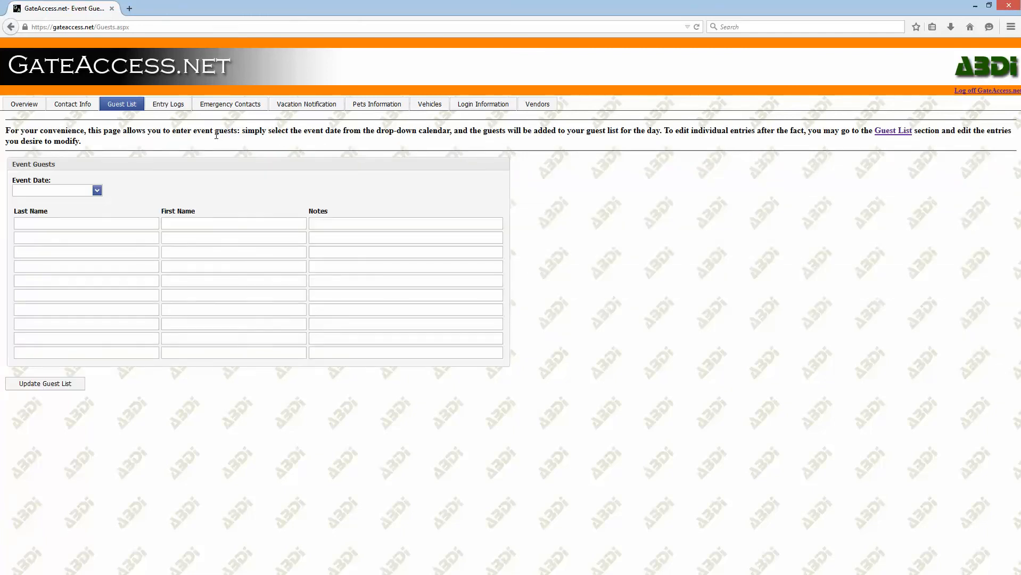
{"action": "left_click", "coordinate": [97, 191]}
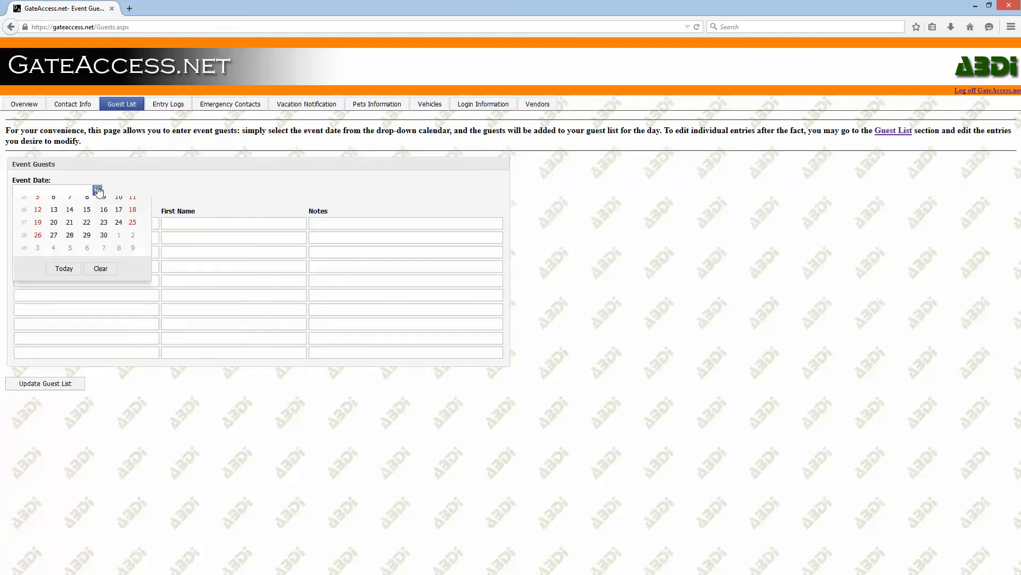
{"action": "left_click", "coordinate": [132, 233]}
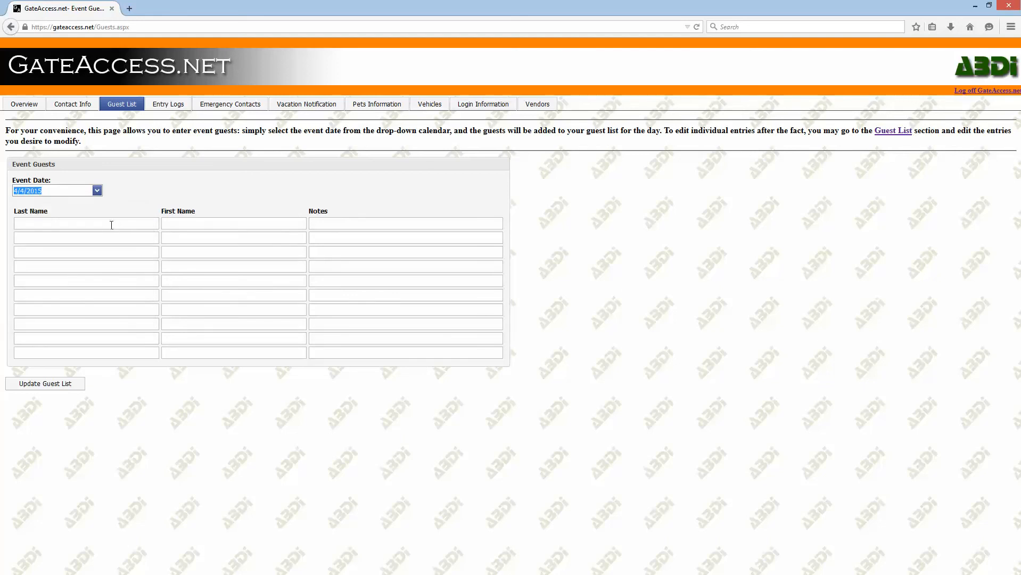
Enter the last and first names of two event guests in the first two rows, leaving the first guest's notes empty
{"action": "left_click", "coordinate": [112, 225]}
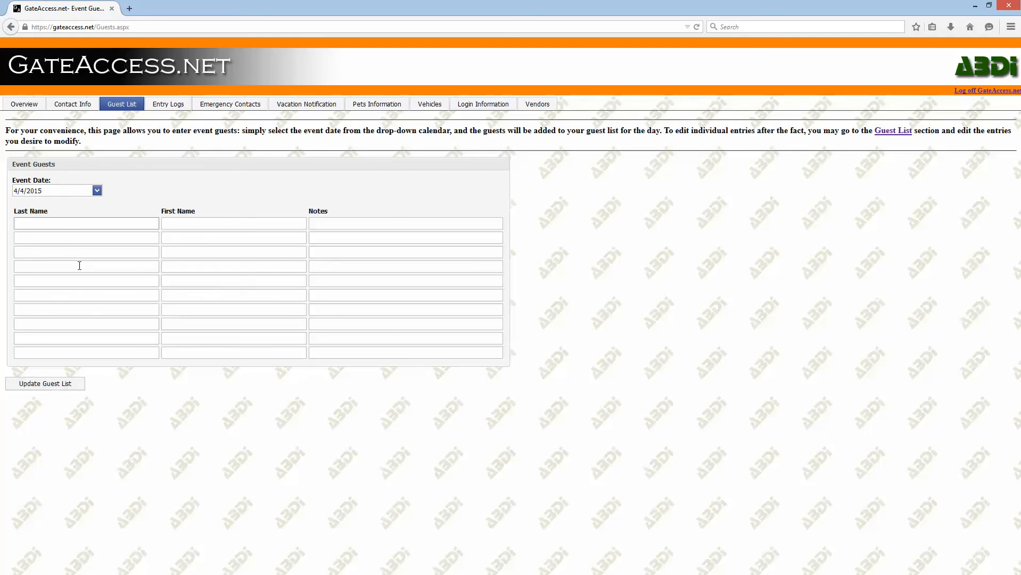
{"action": "type", "text": "Doe2"}
{"action": "key", "text": "Tab"}
{"action": "type", "text": "John"}
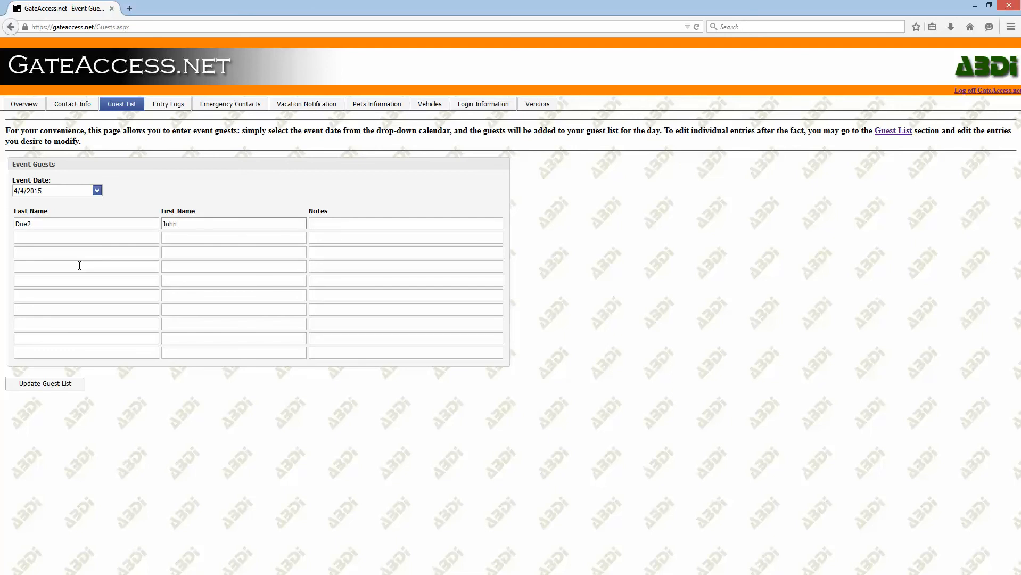
{"action": "key", "text": "Tab"}
{"action": "key", "text": "Tab"}
{"action": "type", "text": "Doe2"}
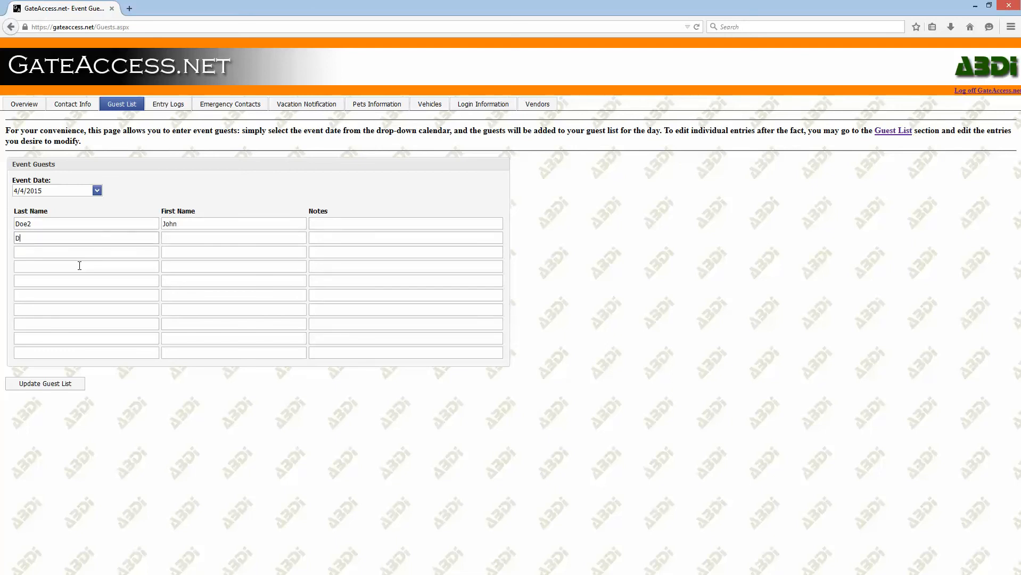
{"action": "key", "text": "Tab"}
{"action": "type", "text": "Jane"}
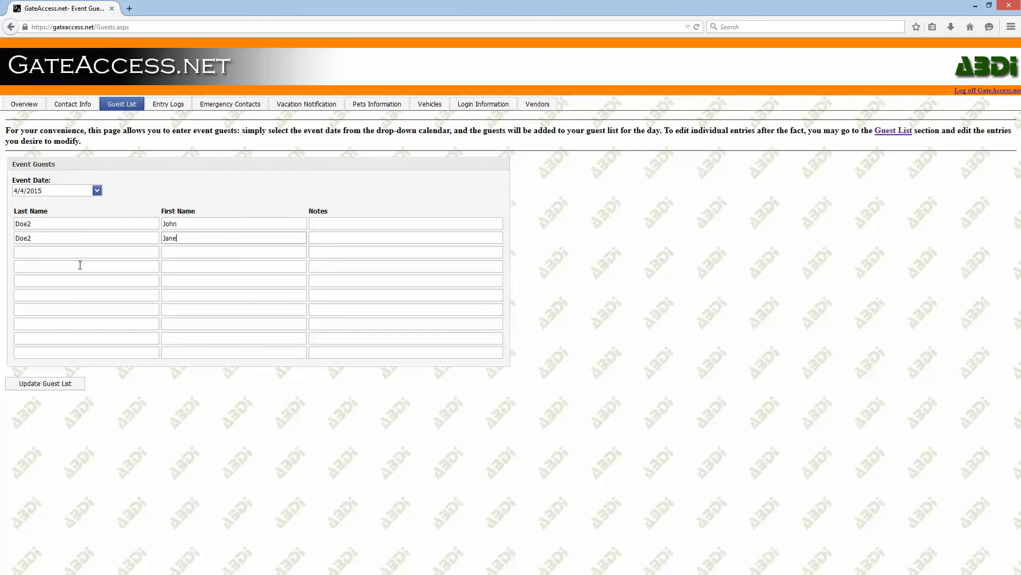
Save the two event guests to the guest list
{"action": "left_click", "coordinate": [49, 386]}
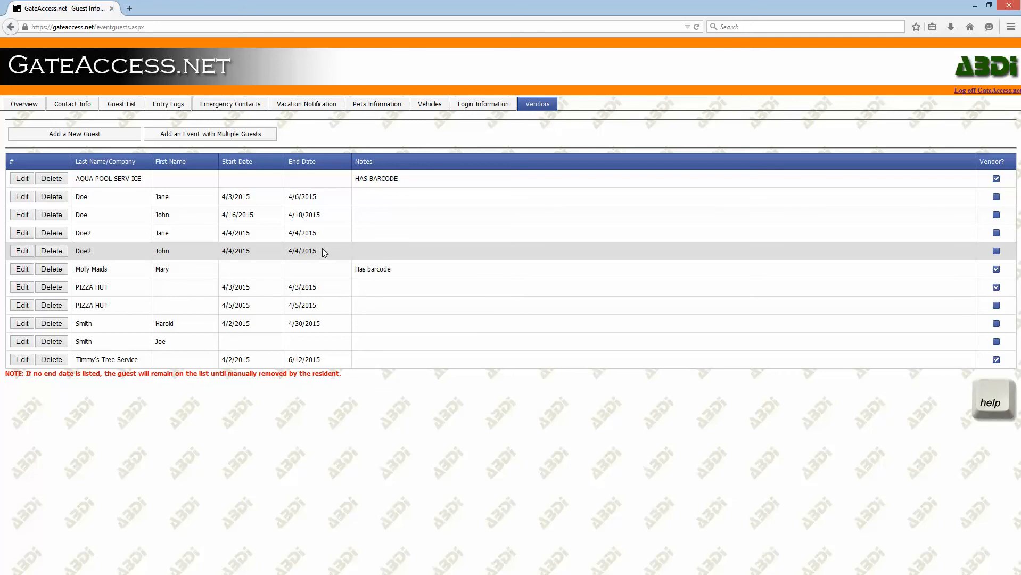
Review the gate entry logs and read that page's help text, closing it when done
{"action": "left_click", "coordinate": [161, 104]}
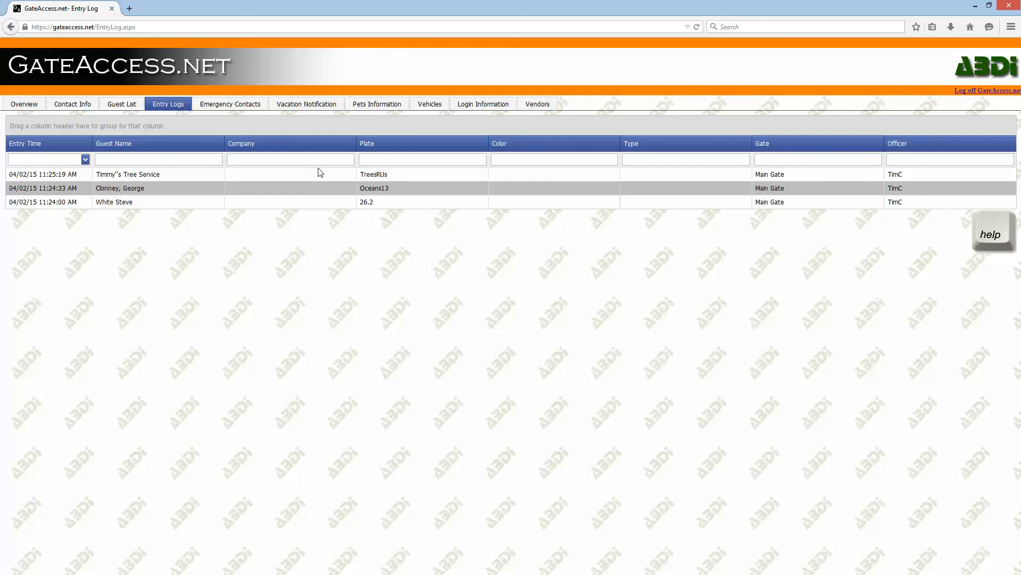
{"action": "left_click", "coordinate": [989, 230]}
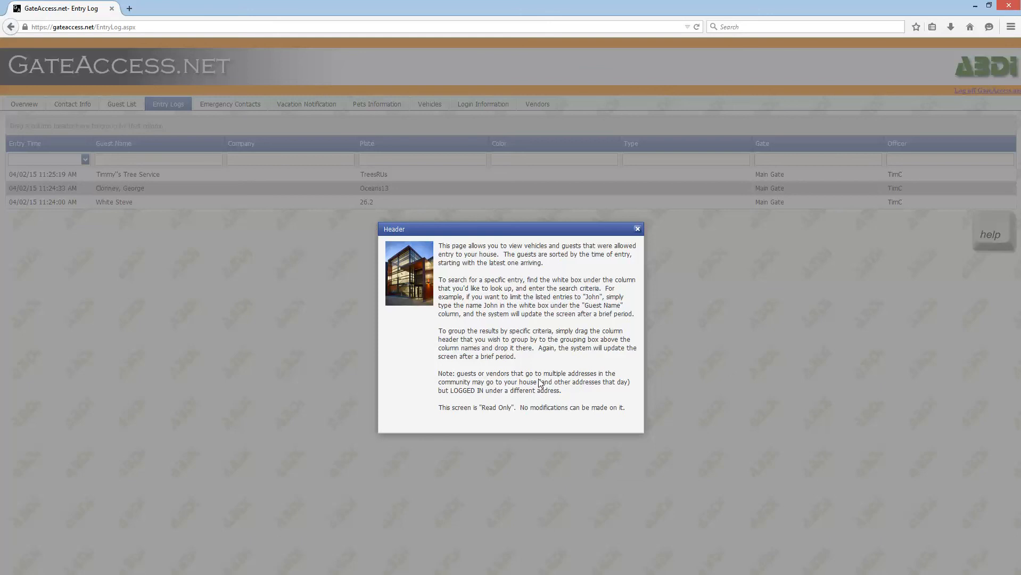
{"action": "left_click", "coordinate": [637, 229]}
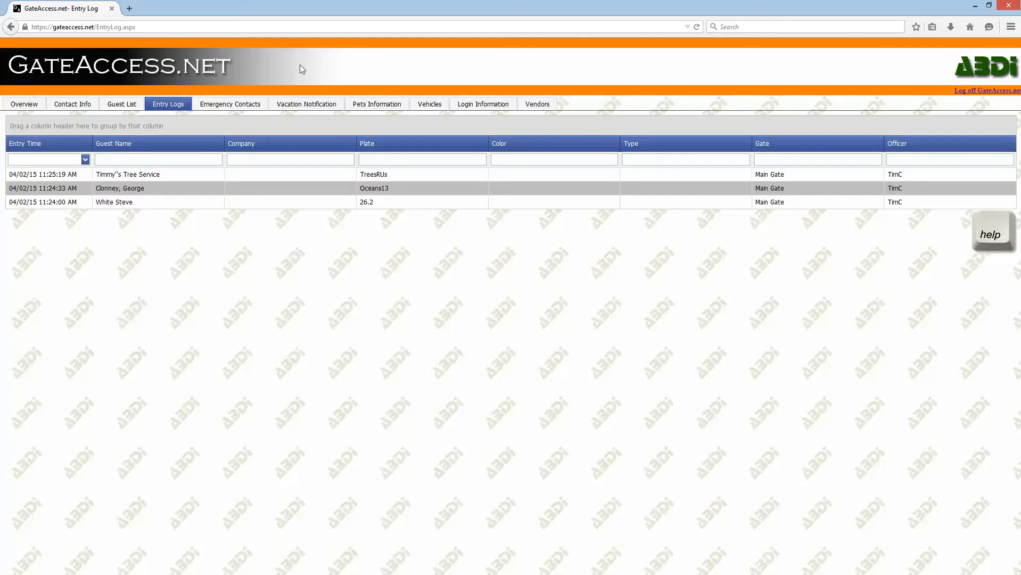
Look over the emergency contacts, the HasKey options for a new contact and the housewatcher's entry details, discarding both forms without saving
{"action": "left_click", "coordinate": [228, 106]}
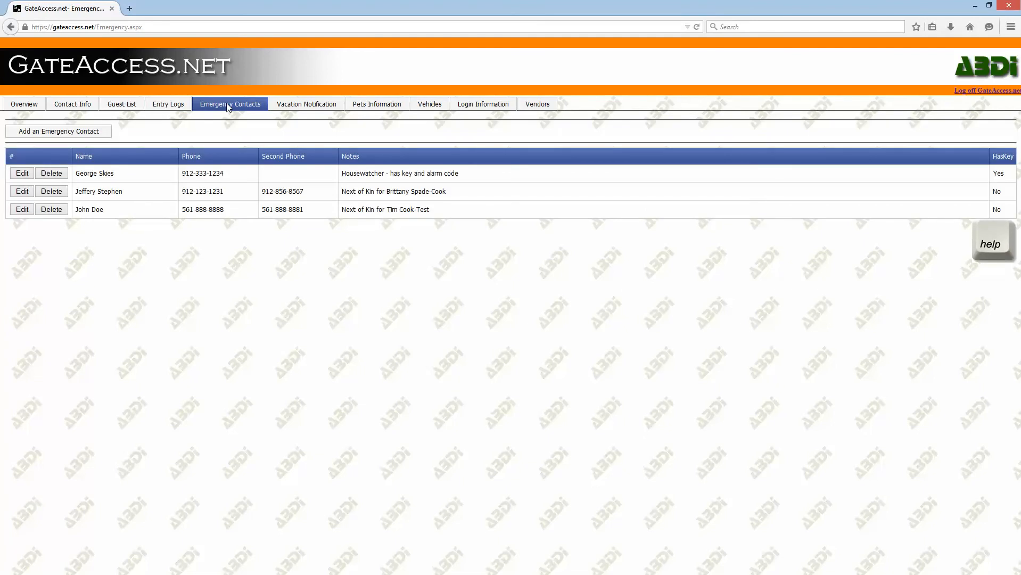
{"action": "left_click", "coordinate": [78, 134]}
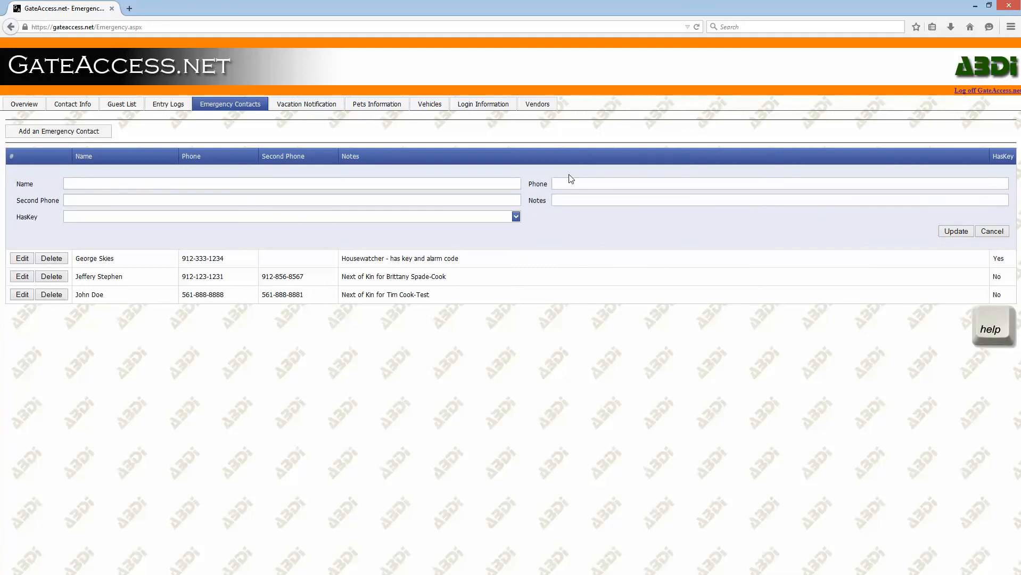
{"action": "left_click", "coordinate": [516, 216]}
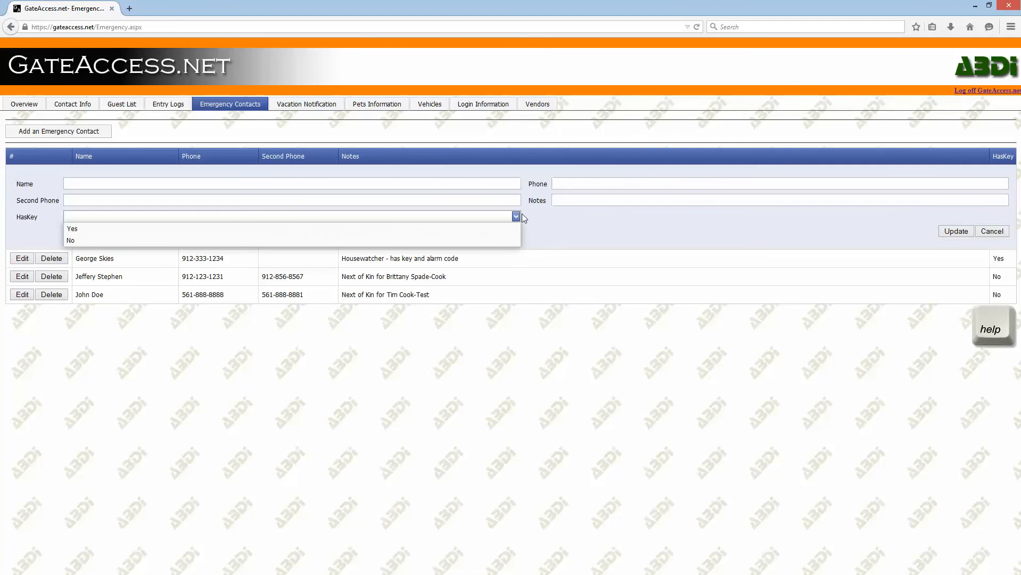
{"action": "left_click", "coordinate": [555, 219]}
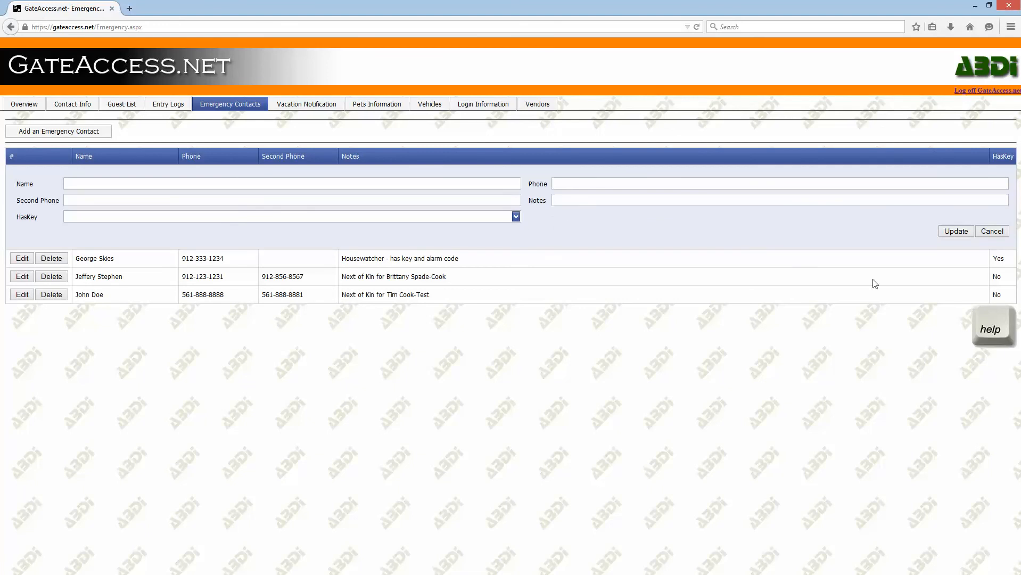
{"action": "left_click", "coordinate": [993, 231]}
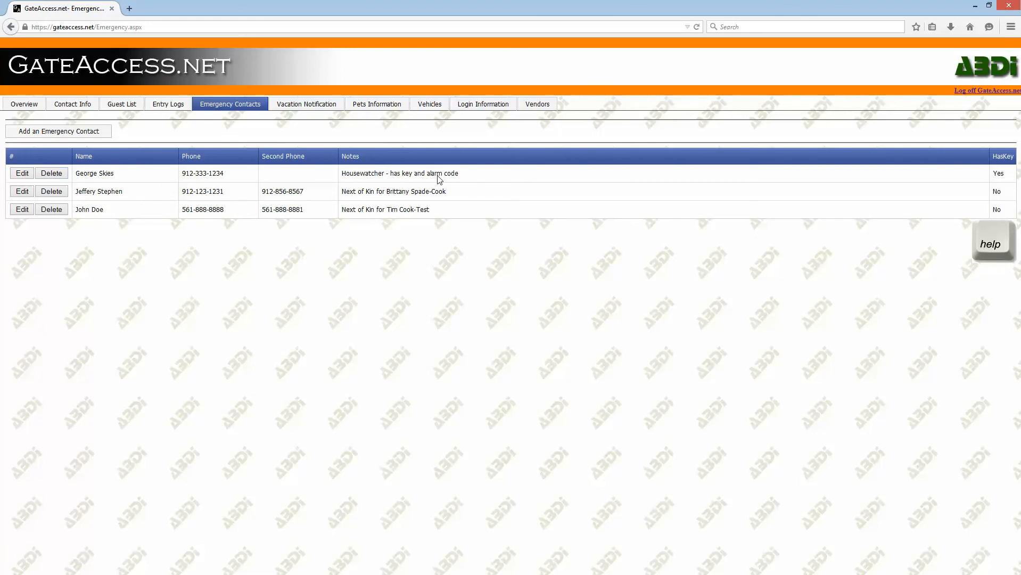
{"action": "left_click", "coordinate": [16, 175]}
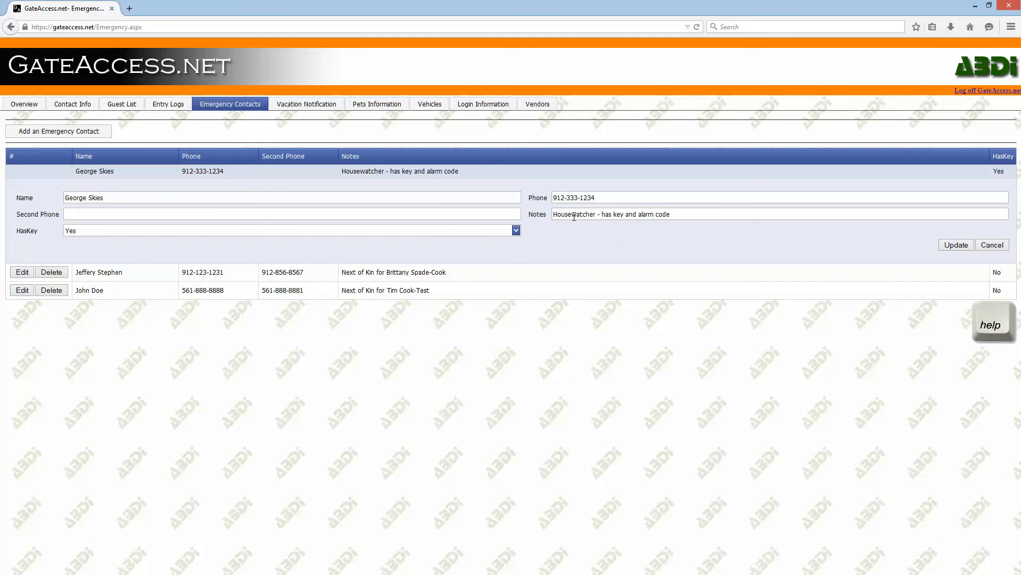
{"action": "left_click", "coordinate": [991, 245]}
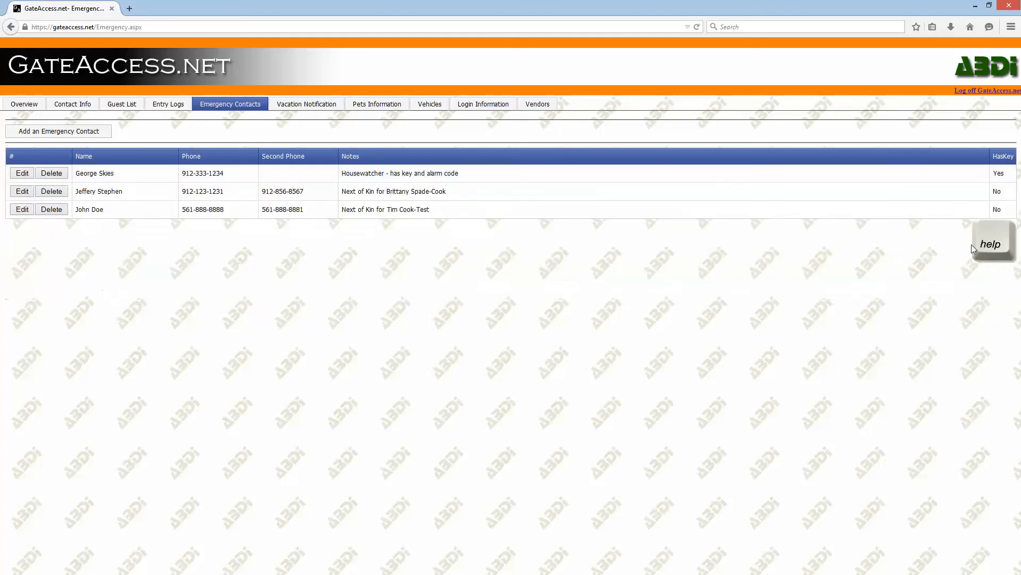
Try to add a new vacation notification with leave date 4/4/2015 and return date 4/25/2015, leaving the notes empty
{"action": "left_click", "coordinate": [302, 106]}
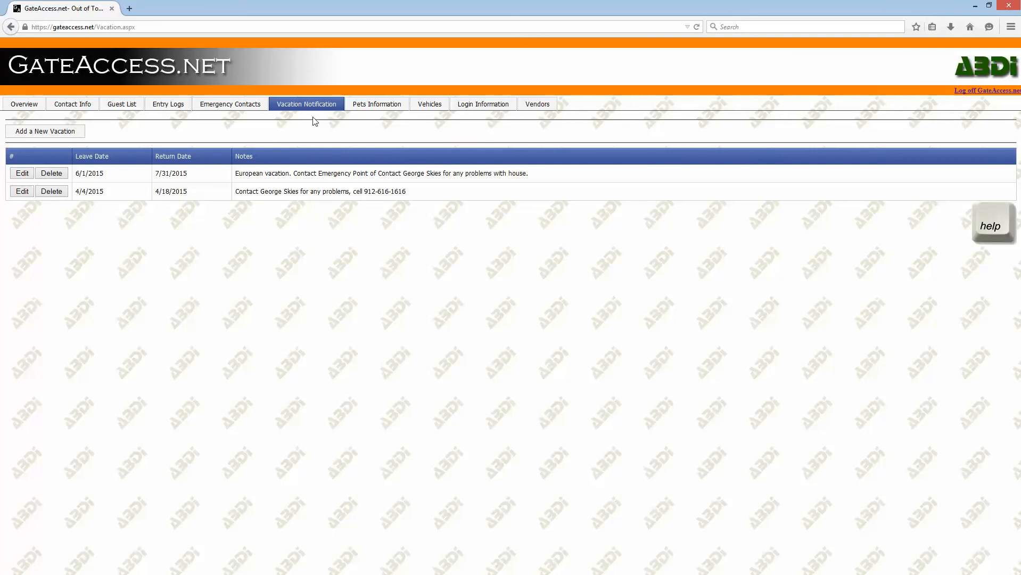
{"action": "left_click", "coordinate": [40, 138]}
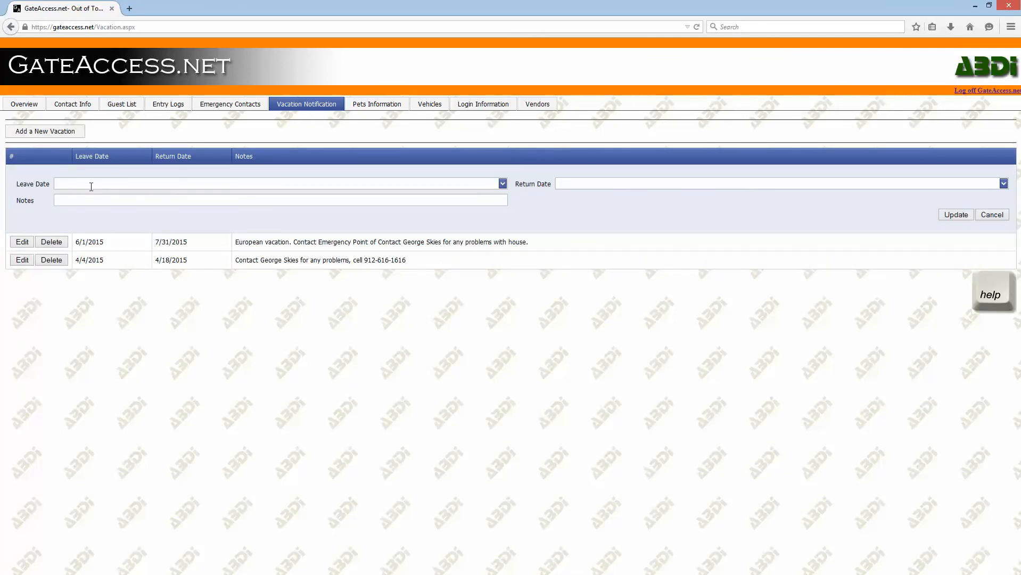
{"action": "left_click", "coordinate": [502, 185]}
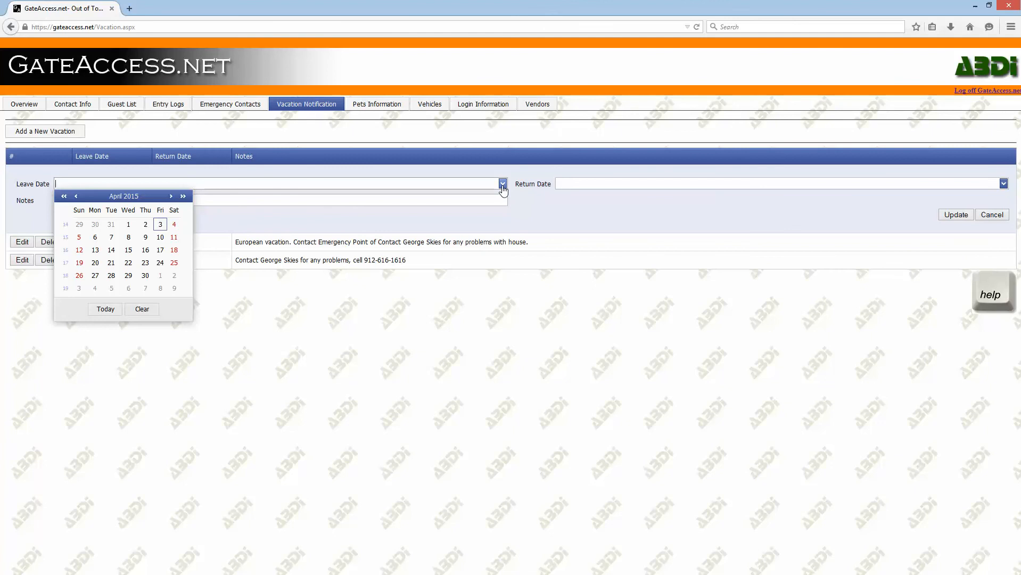
{"action": "left_click", "coordinate": [172, 224]}
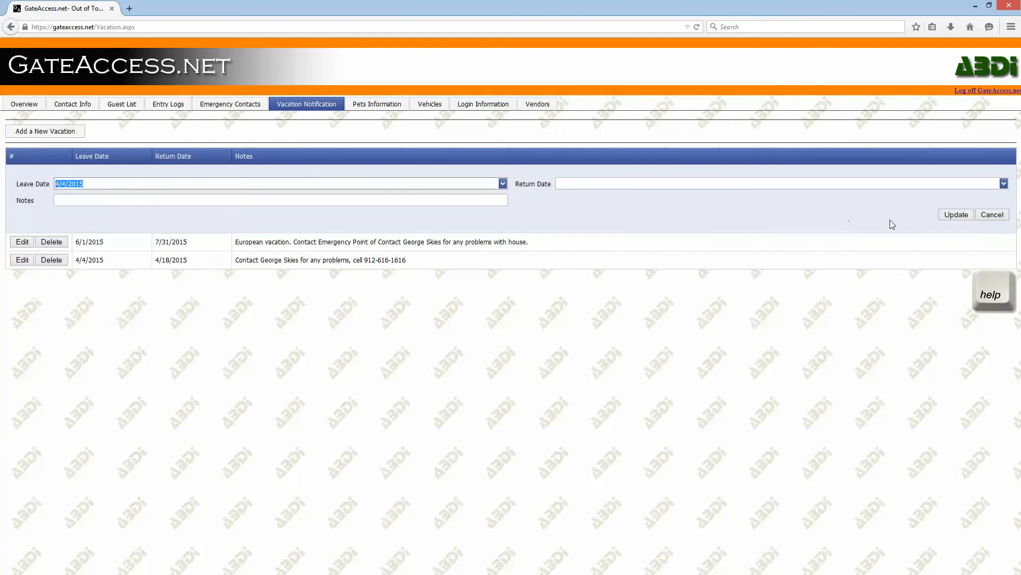
{"action": "left_click", "coordinate": [1003, 183]}
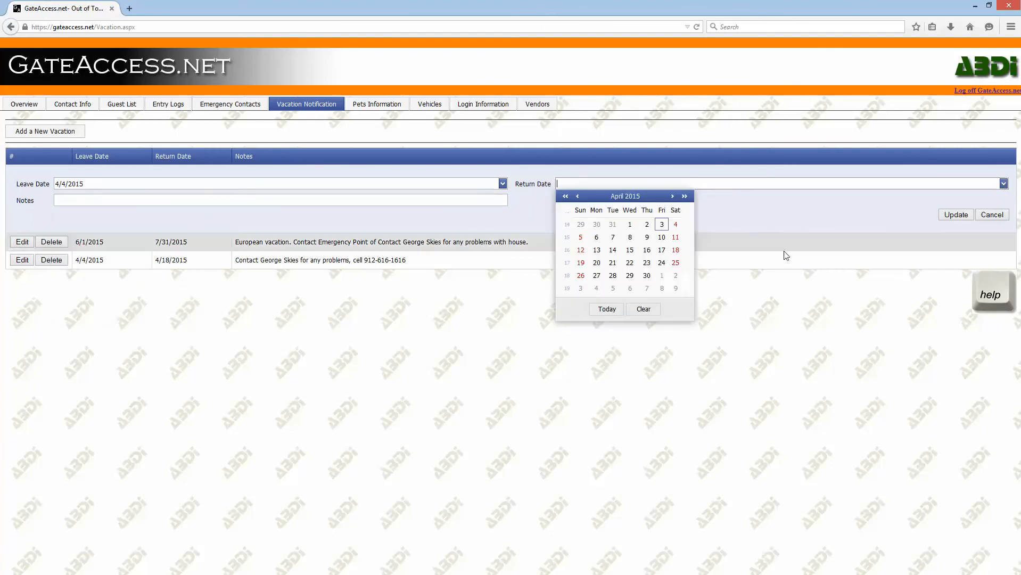
{"action": "left_click", "coordinate": [674, 263]}
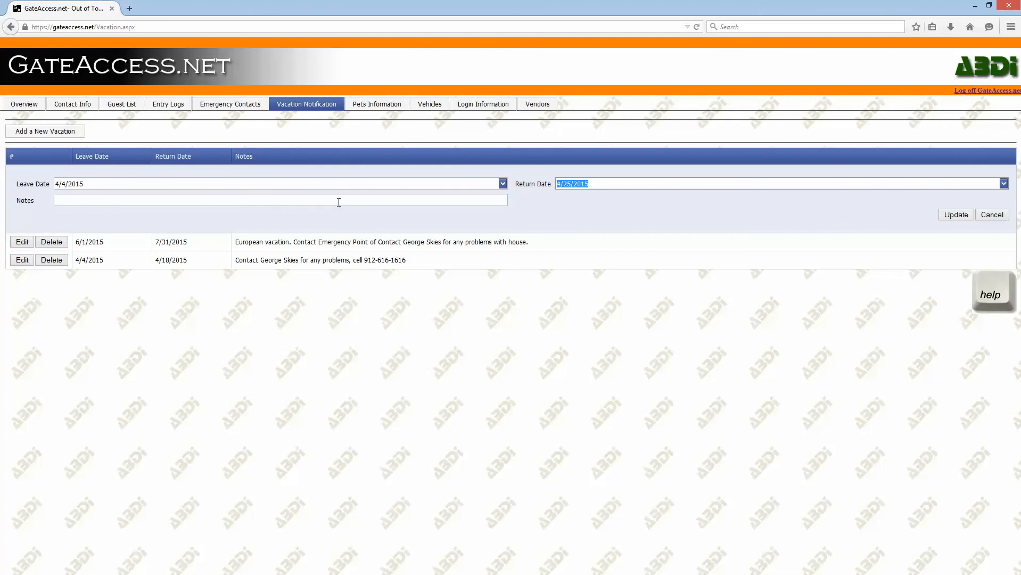
{"action": "left_click", "coordinate": [956, 216]}
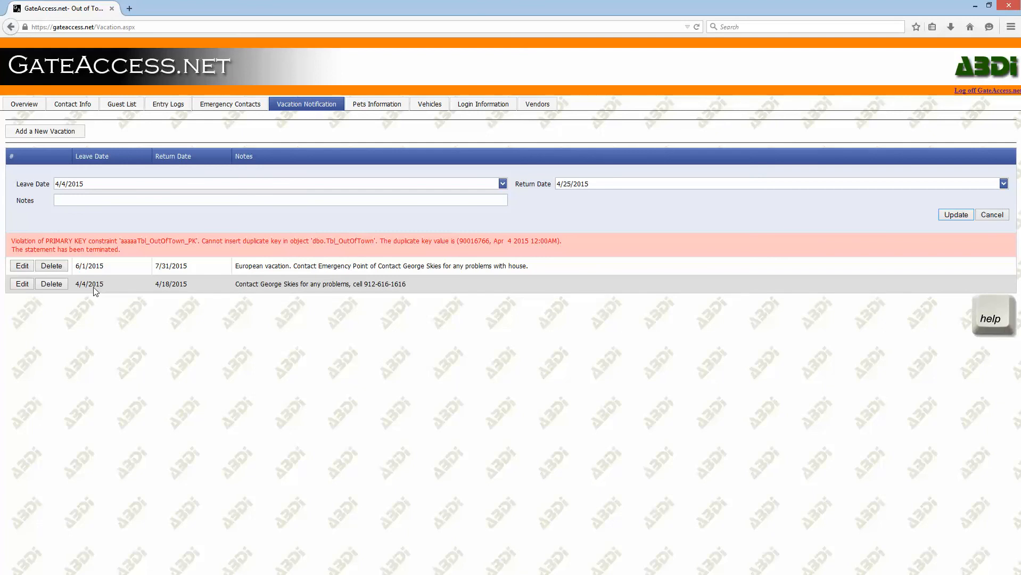
Change the new vacation's leave date to 5/2/2015 and return date to 5/25/2015, and save the entry
{"action": "left_click", "coordinate": [502, 183]}
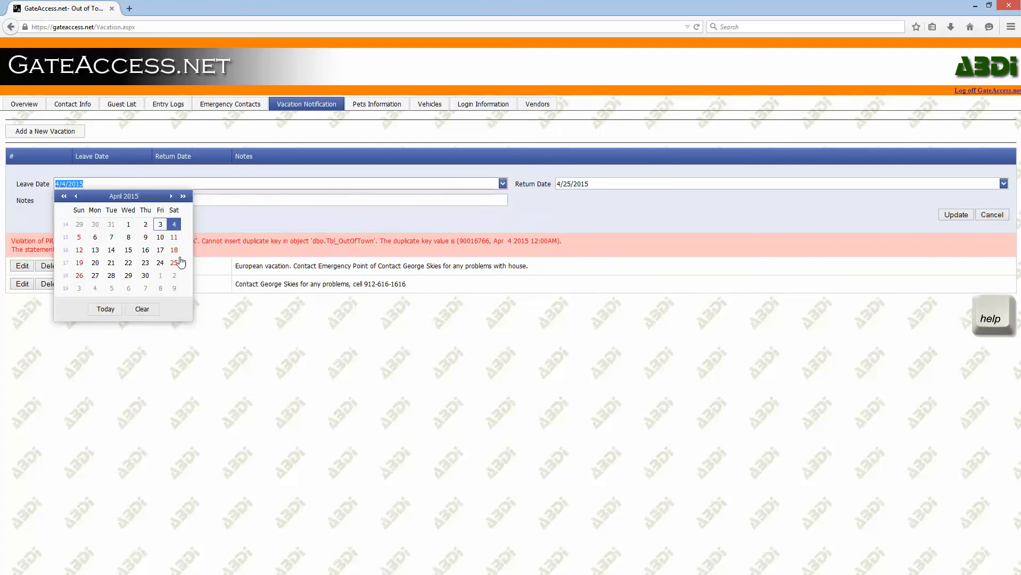
{"action": "left_click", "coordinate": [174, 275]}
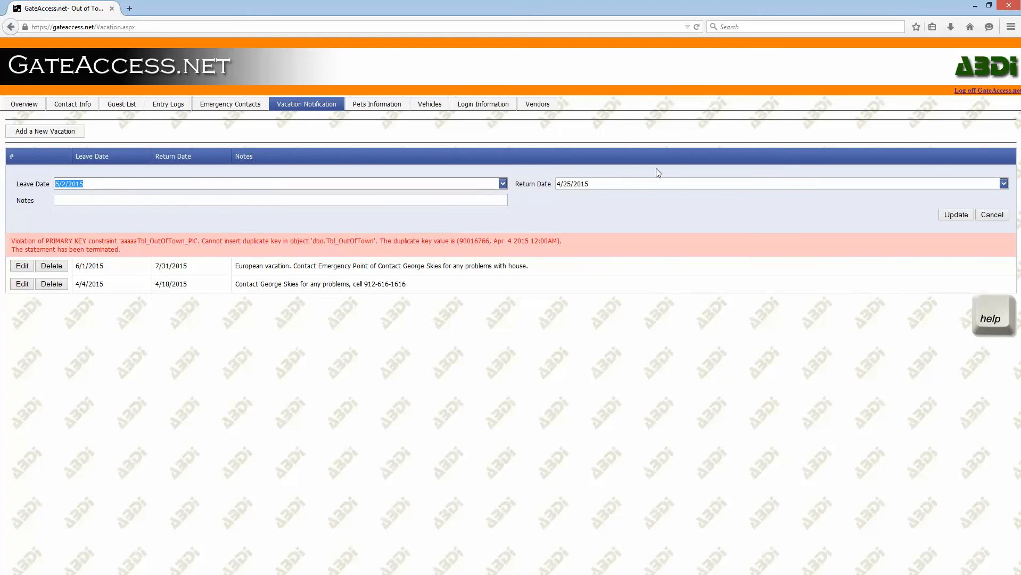
{"action": "left_click", "coordinate": [999, 183]}
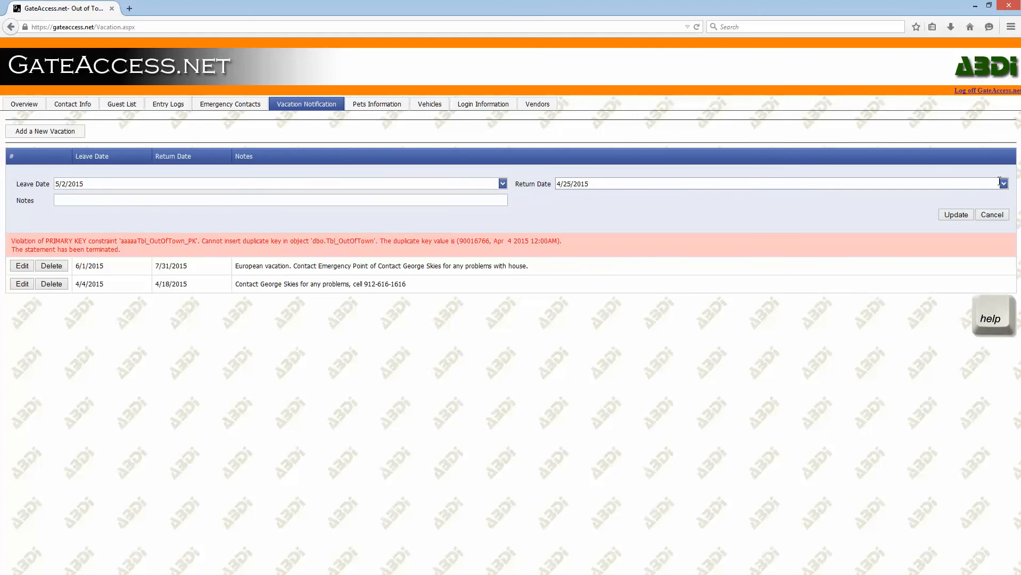
{"action": "left_click", "coordinate": [1001, 184]}
{"action": "type", "text": "5"}
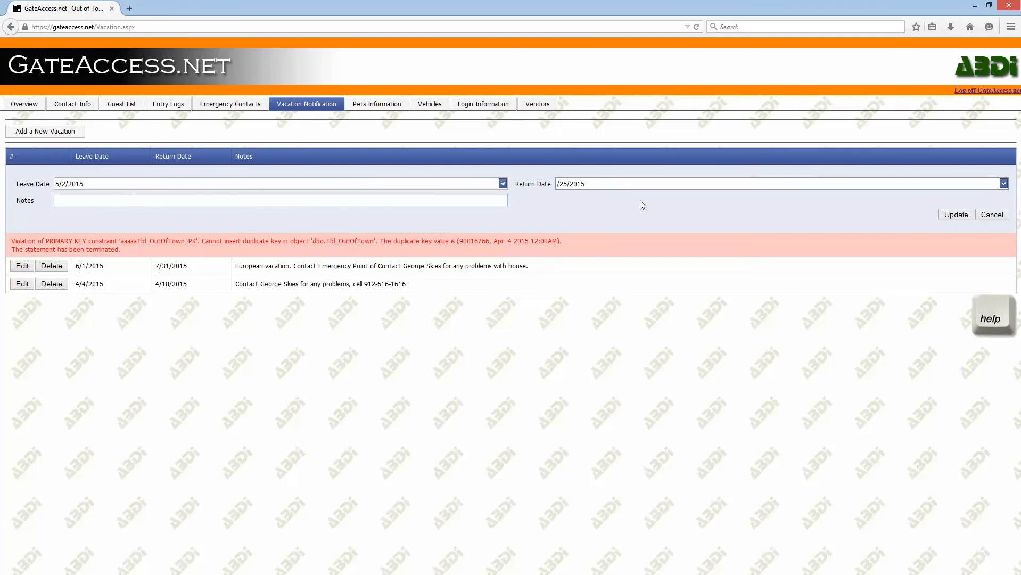
{"action": "left_click", "coordinate": [956, 215]}
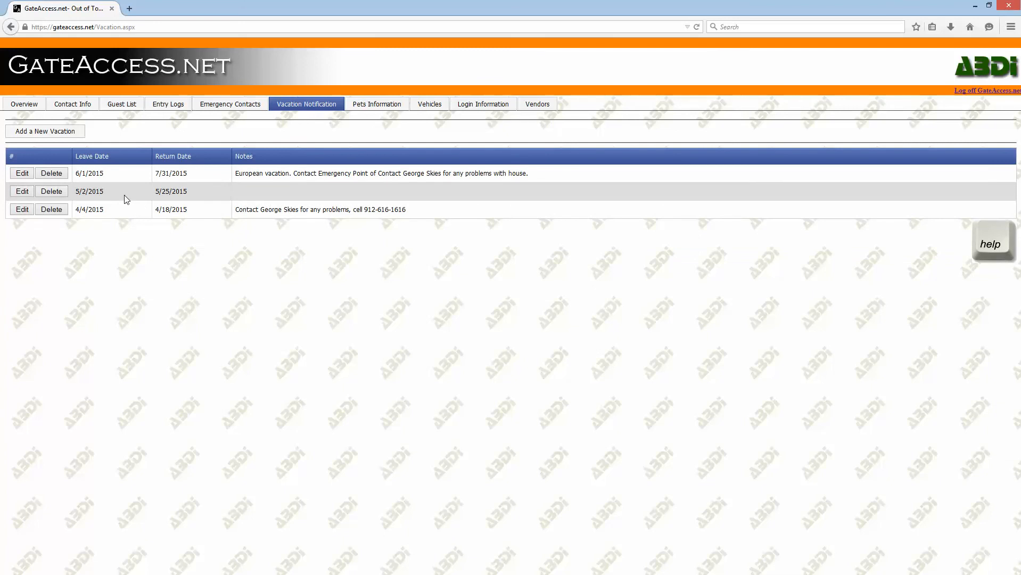
Look over the pets information, registered vehicles, login change form and community vendor list without changing anything
{"action": "left_click", "coordinate": [383, 105]}
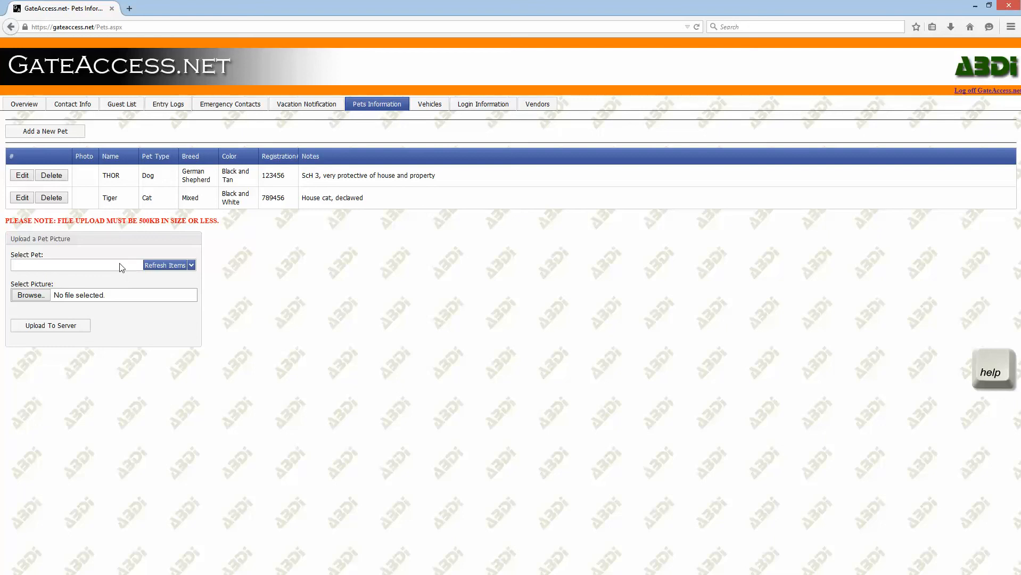
{"action": "left_click", "coordinate": [439, 105]}
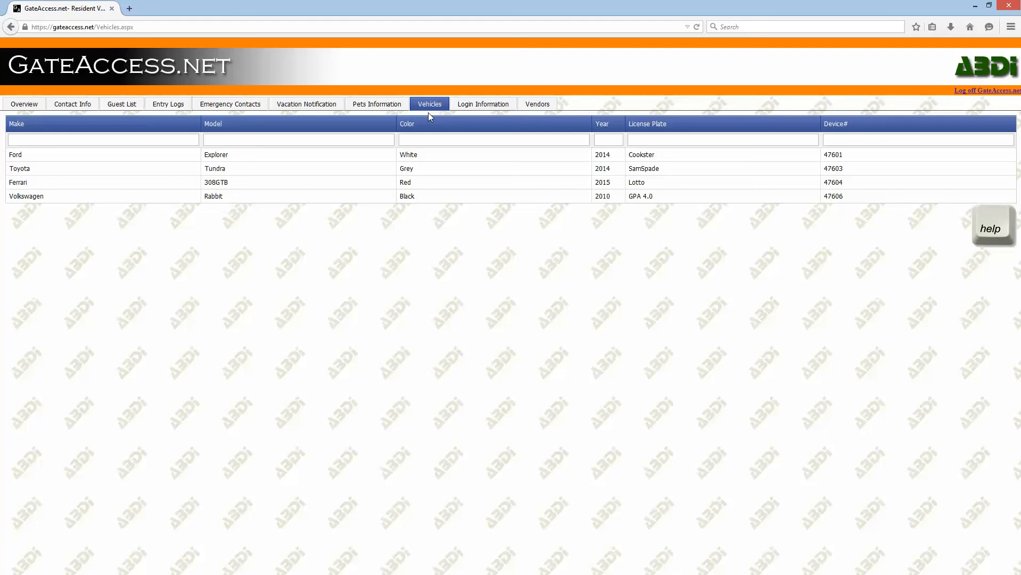
{"action": "left_click", "coordinate": [494, 106]}
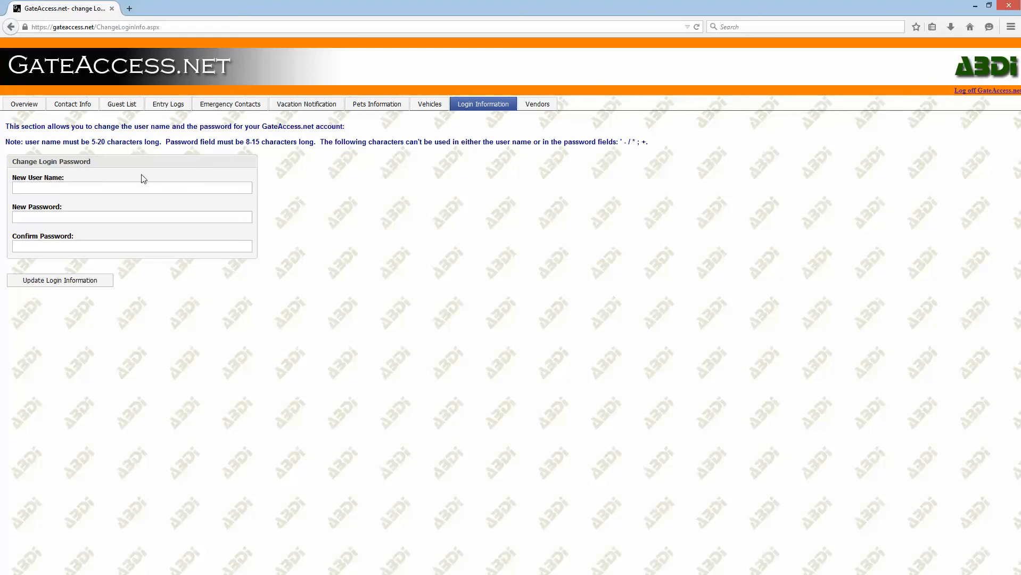
{"action": "left_click", "coordinate": [538, 106]}
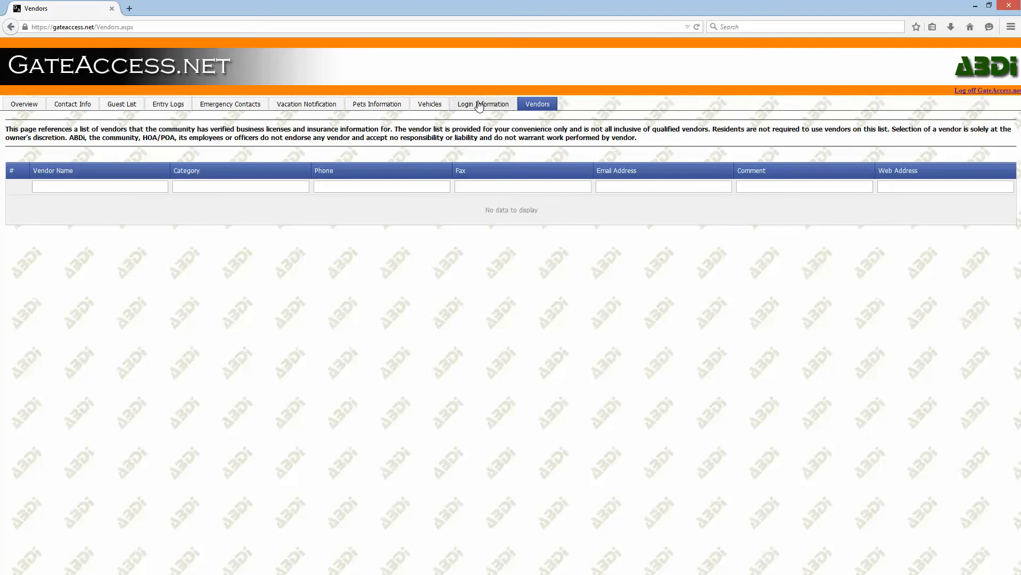
Log off from the resident account
{"action": "left_click", "coordinate": [998, 91]}
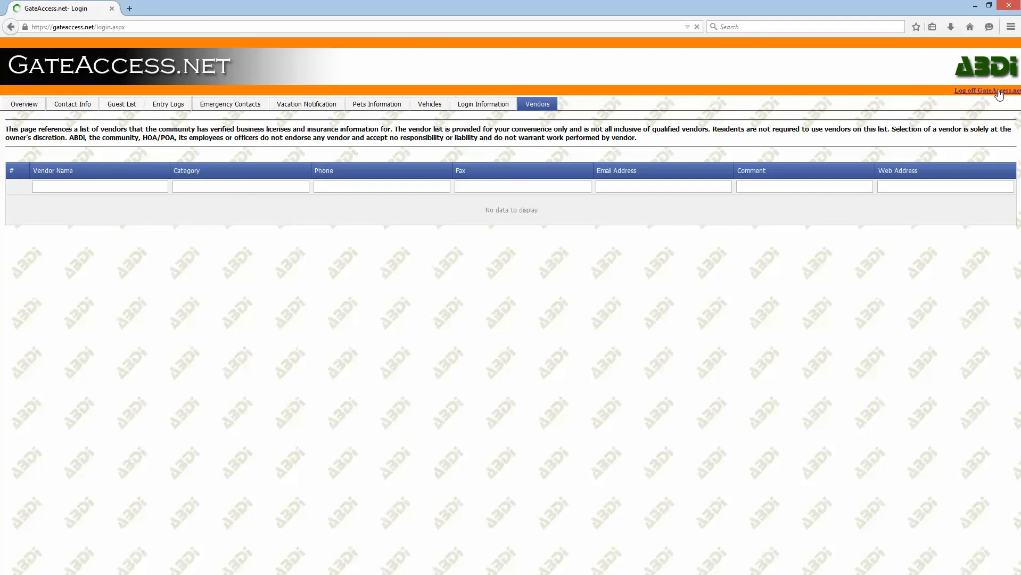